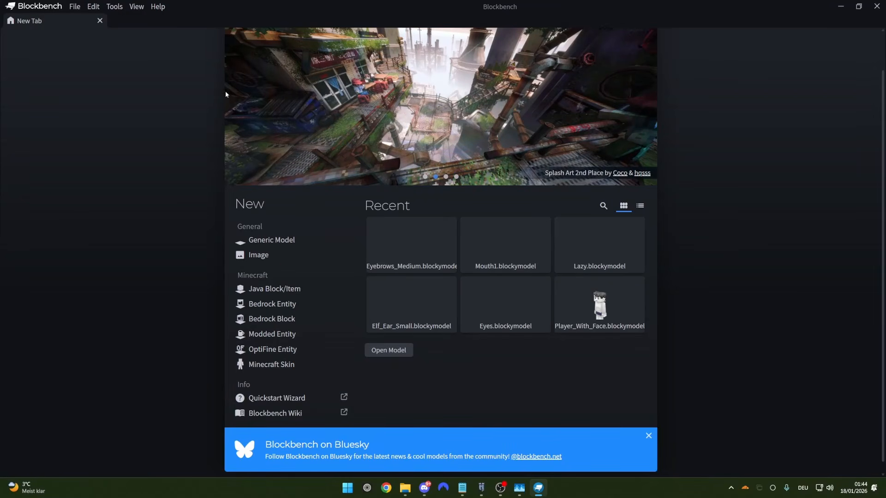
Find the Hytale Models plugin among the available plugins, install it, and close the plugin manager.
click(75, 7)
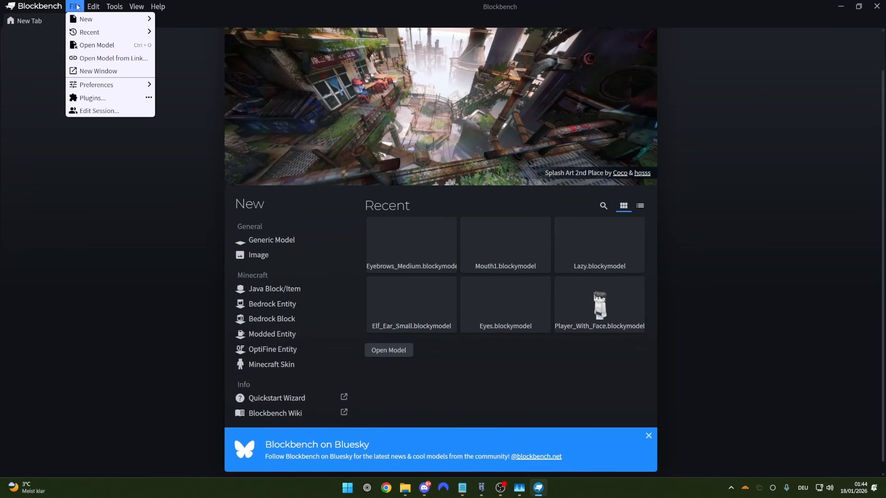
click(93, 95)
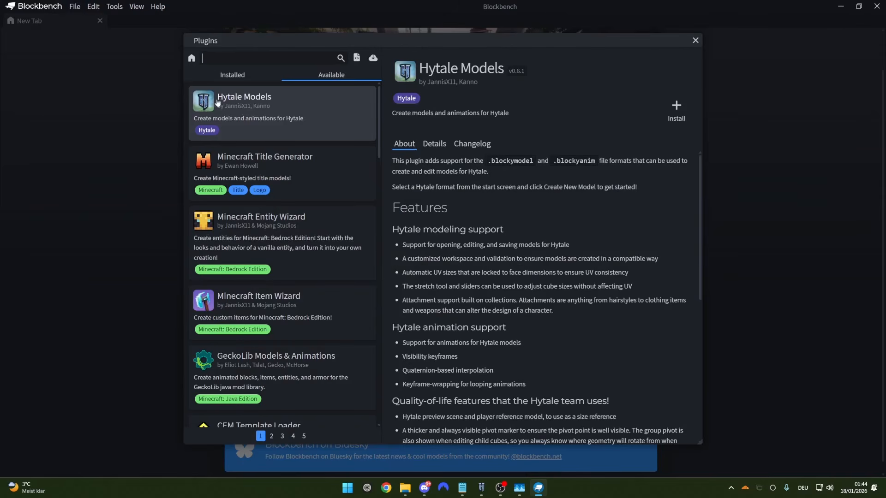
click(245, 58)
text(Hytale)
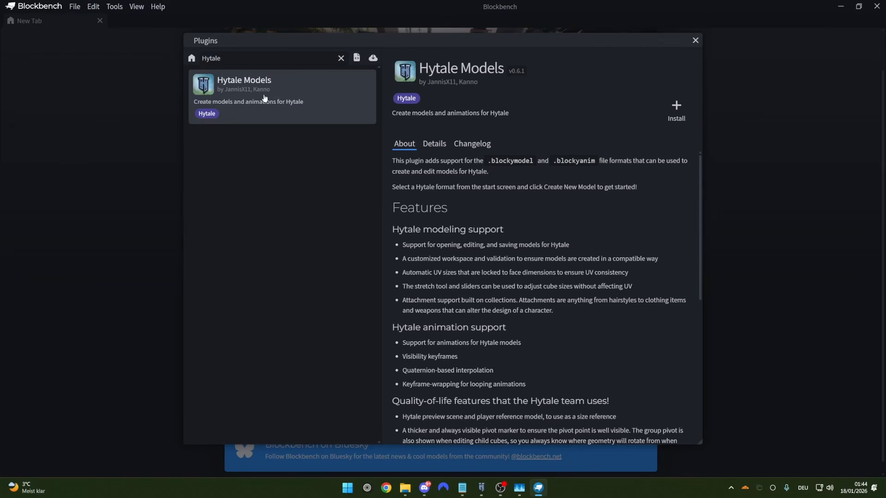
click(672, 109)
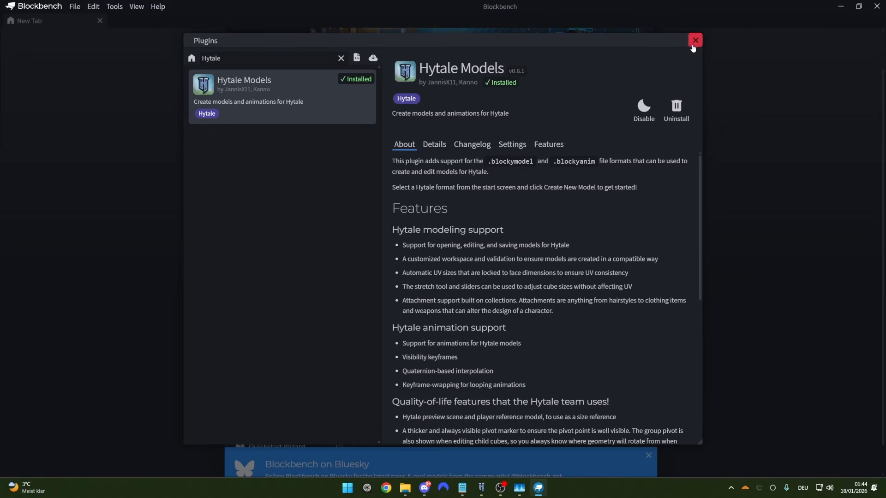
click(694, 41)
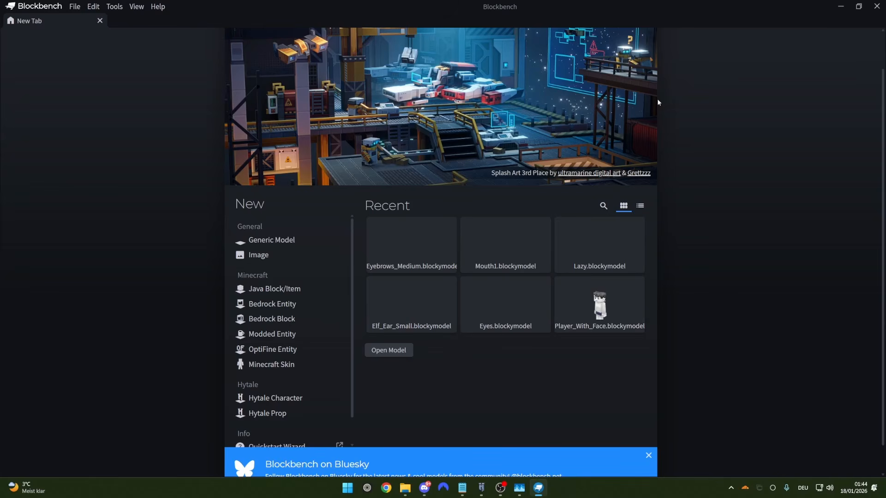
Open the %appdata% Roaming folder in File Explorer through the Windows Run dialog.
key(super+r)
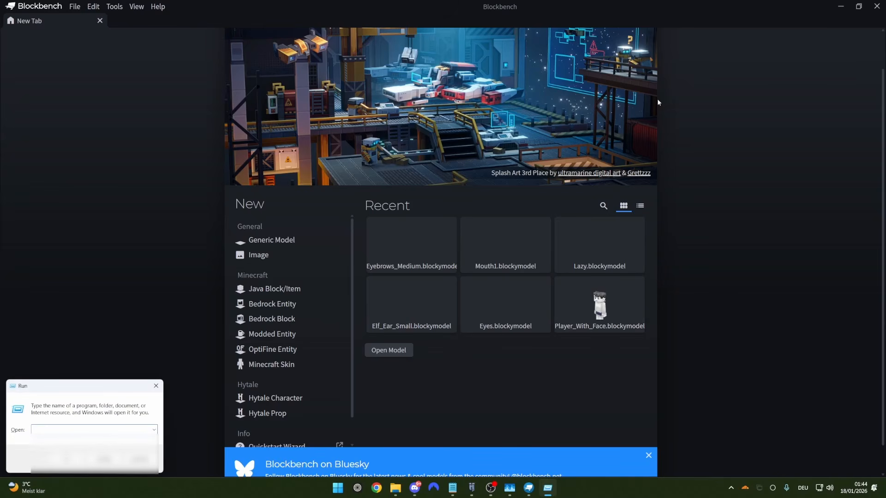
text(%appdata)
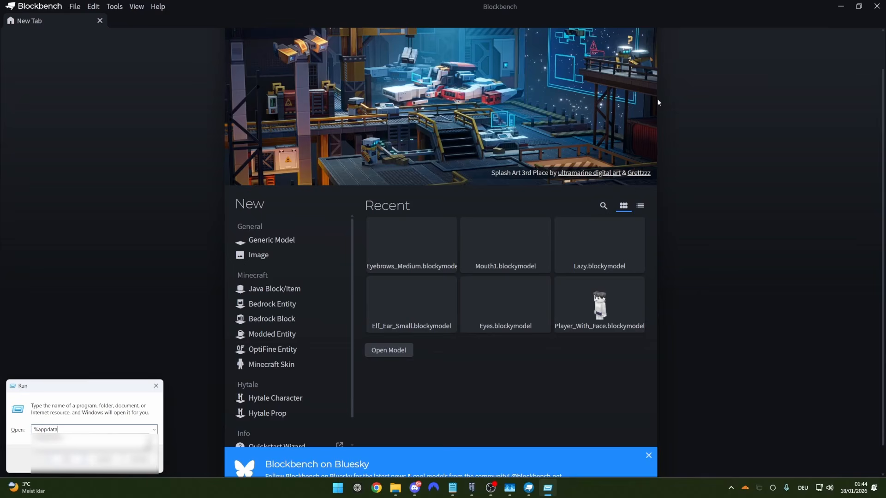
text(%)
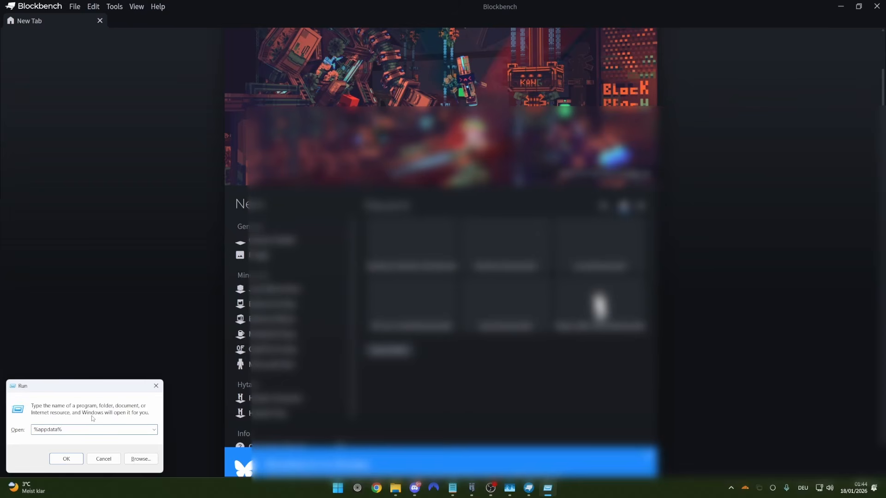
key(Return)
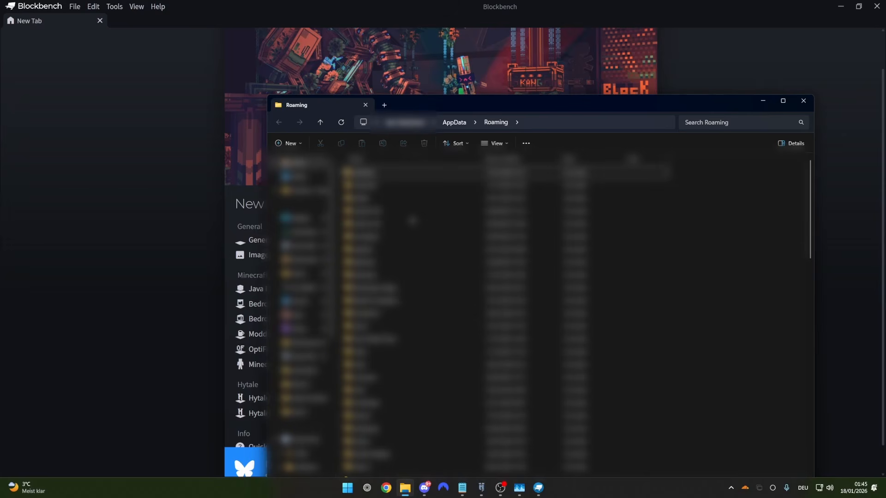
Browse to Hytale/install/release/package/game/latest and select the Assets.zip archive.
key(h)
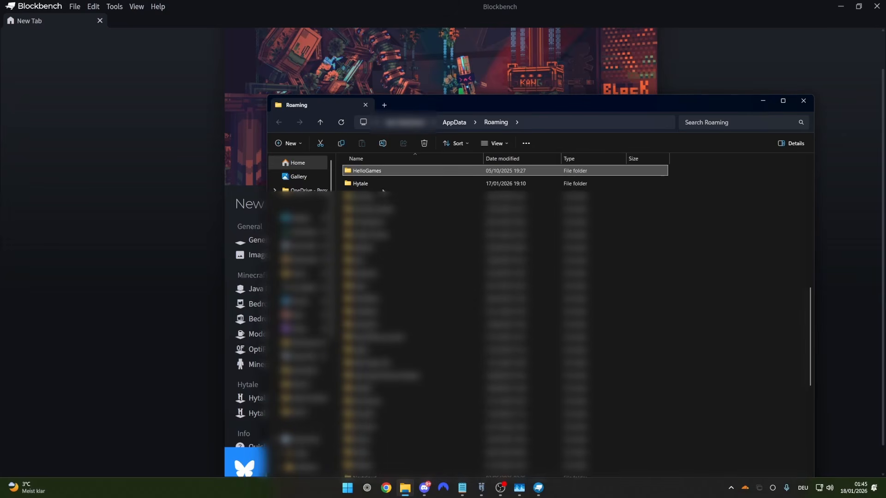
double_click(373, 184)
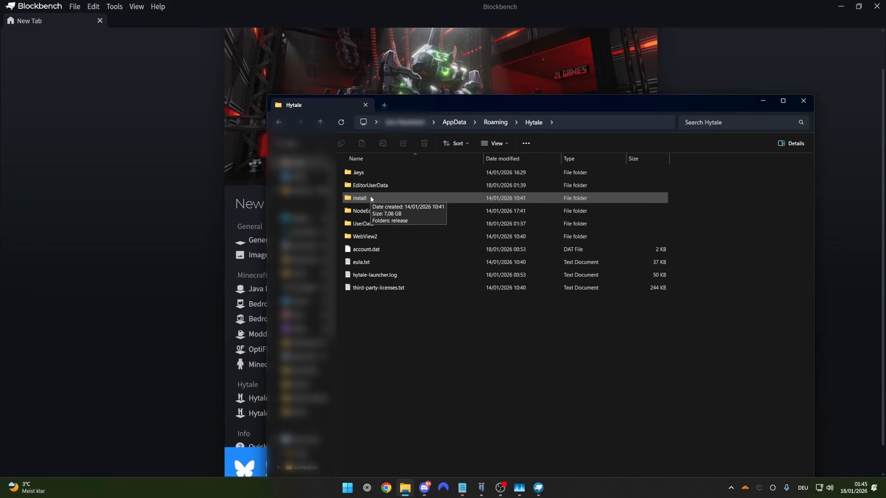
double_click(372, 199)
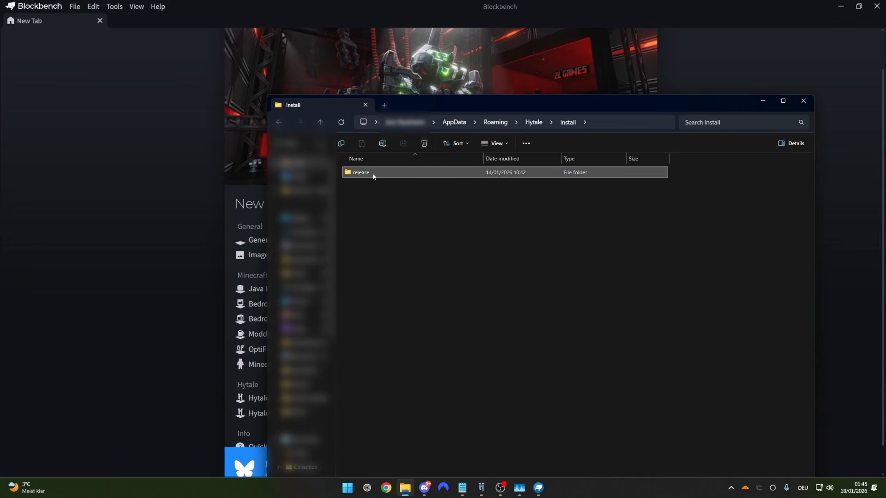
double_click(374, 175)
double_click(373, 174)
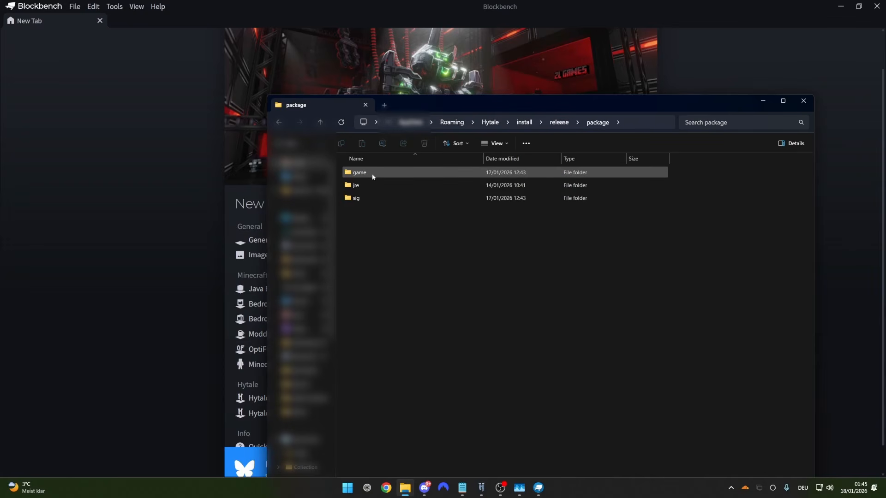
double_click(373, 173)
click(369, 185)
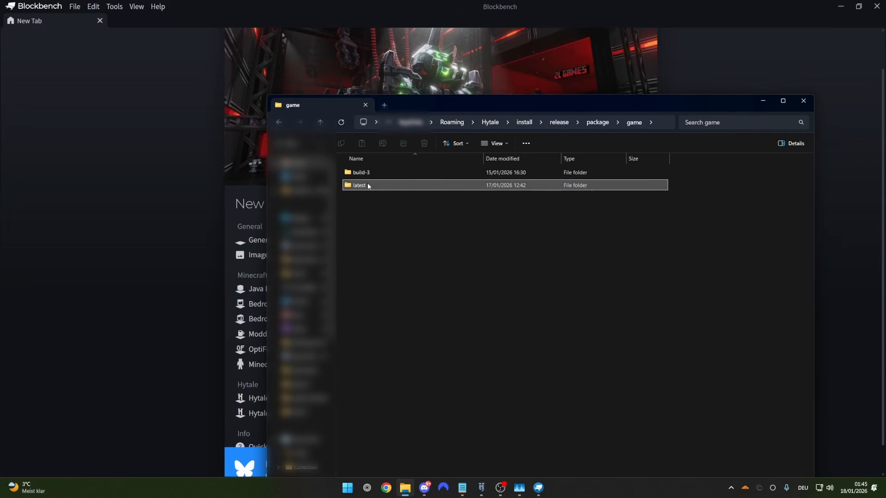
double_click(369, 185)
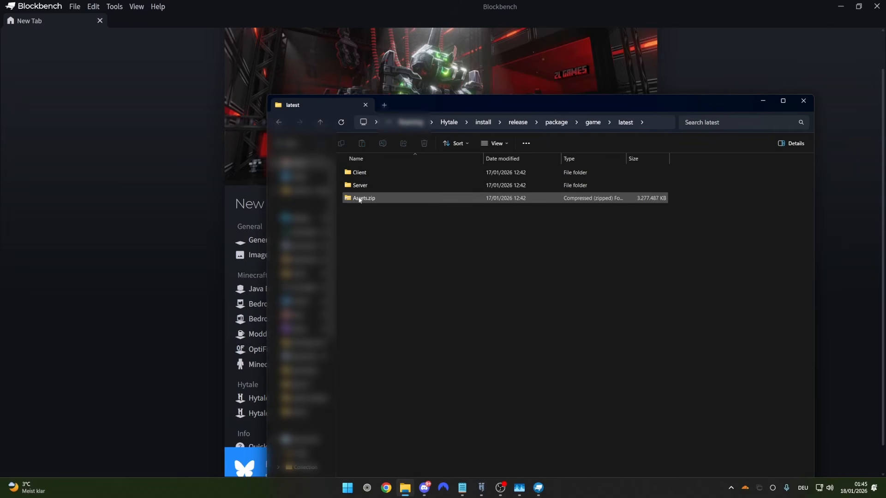
click(390, 199)
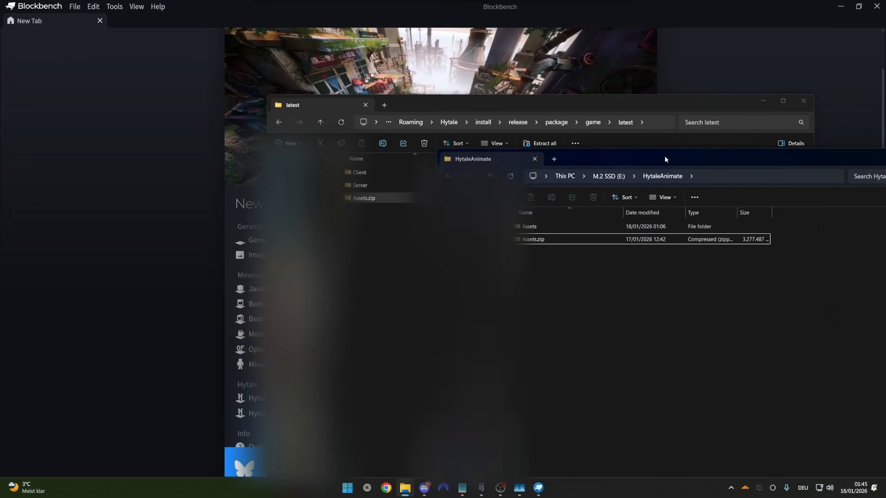
Arrange the two folder windows and extract the Assets.zip in HytaleAnimate to E:\HytaleAnimate\Assets.
drag(665, 159, 585, 137)
drag(541, 107, 249, 76)
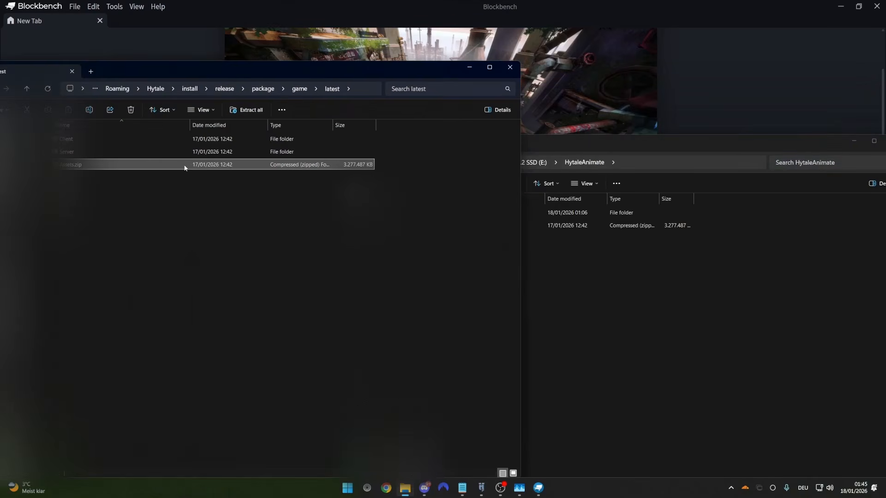
click(555, 249)
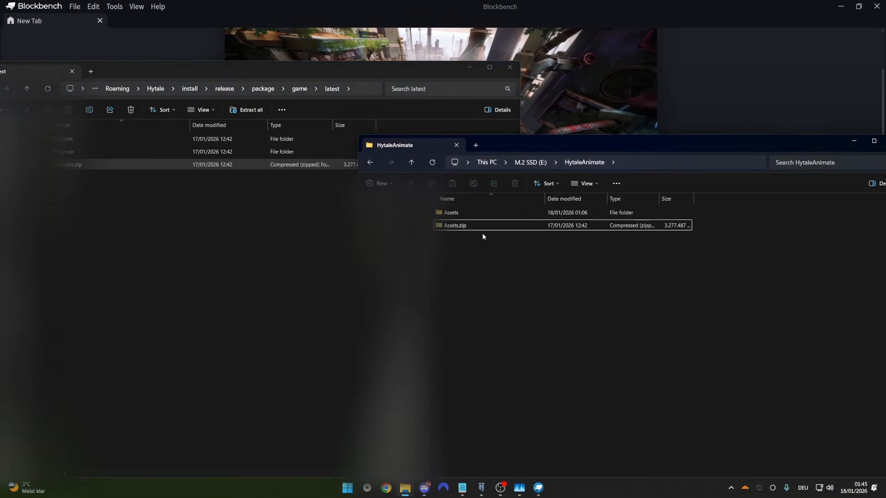
click(456, 228)
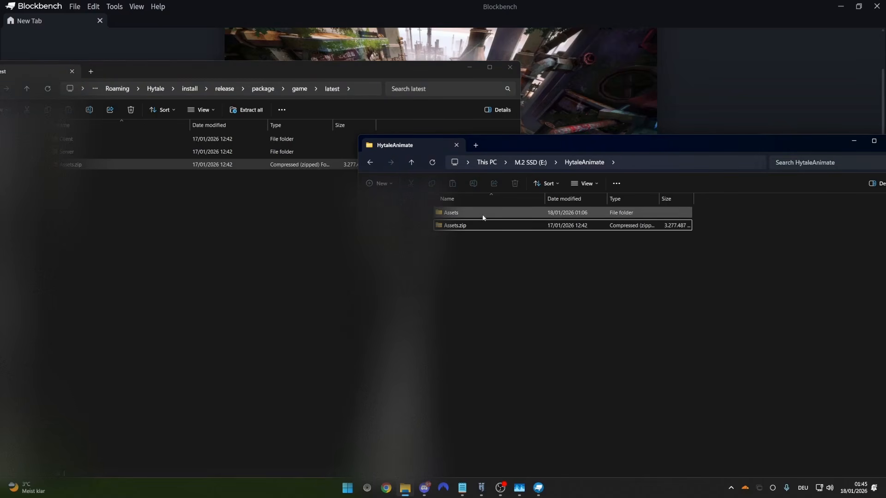
right_click(455, 225)
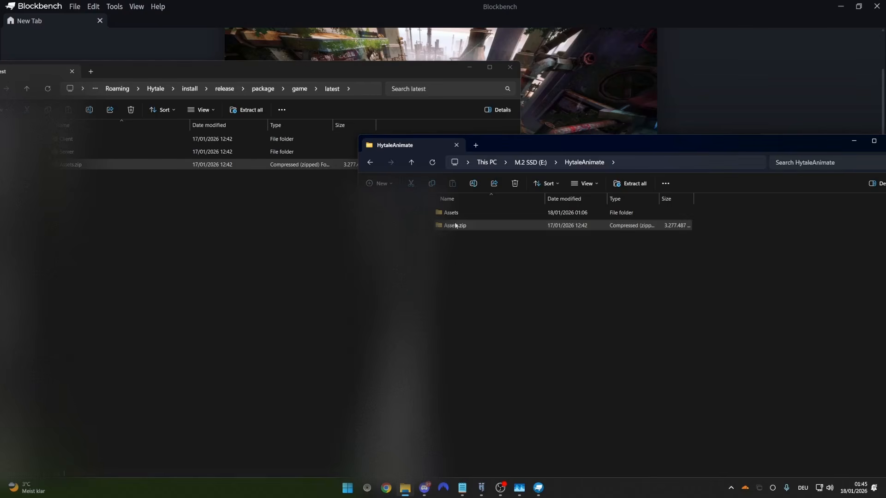
click(489, 255)
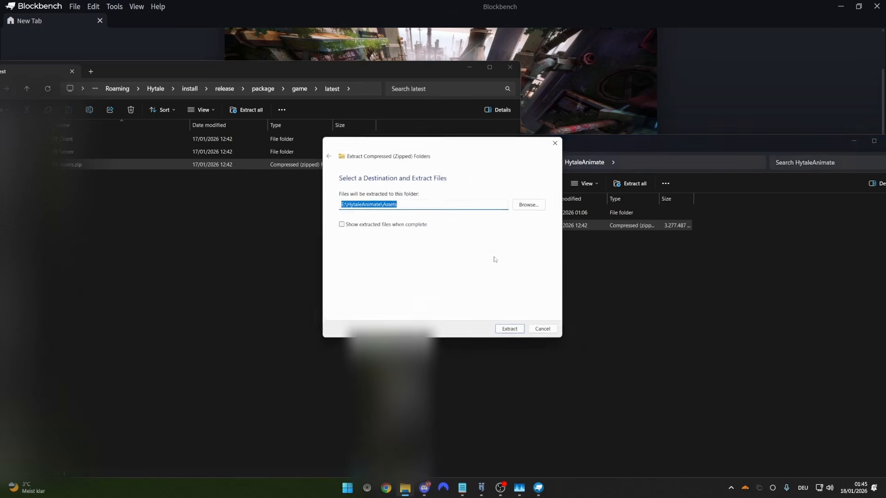
click(511, 331)
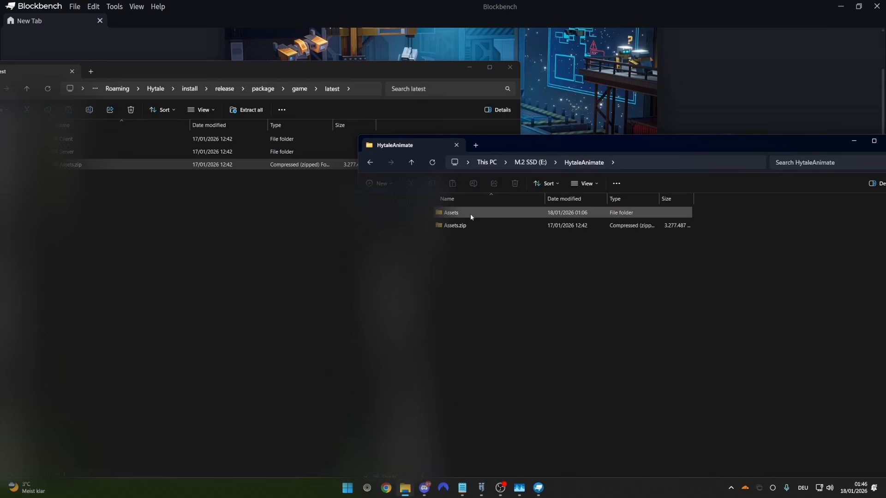
Open Player_With_Face.blockymodel from the extracted Assets/Common/Characters folder in Blockbench.
double_click(469, 214)
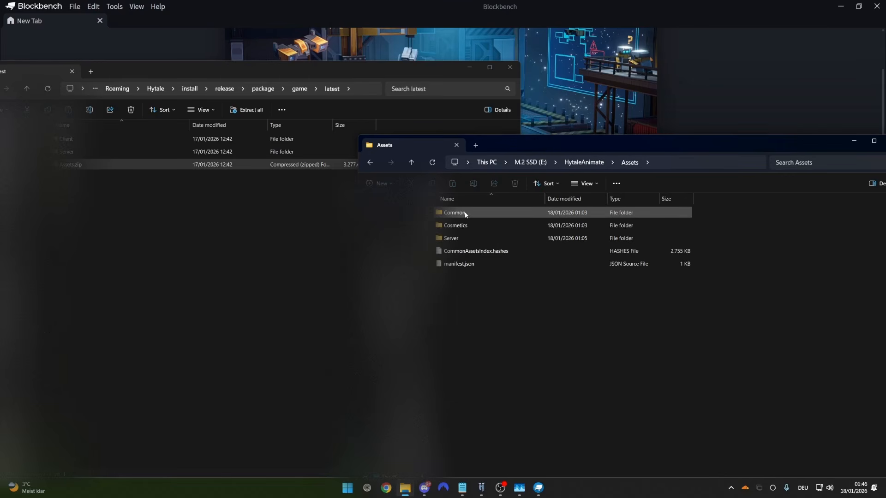
double_click(470, 213)
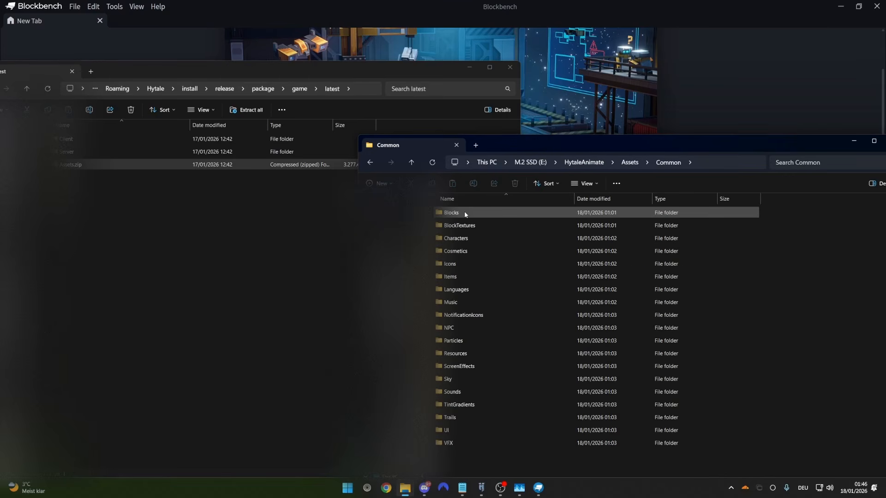
double_click(463, 237)
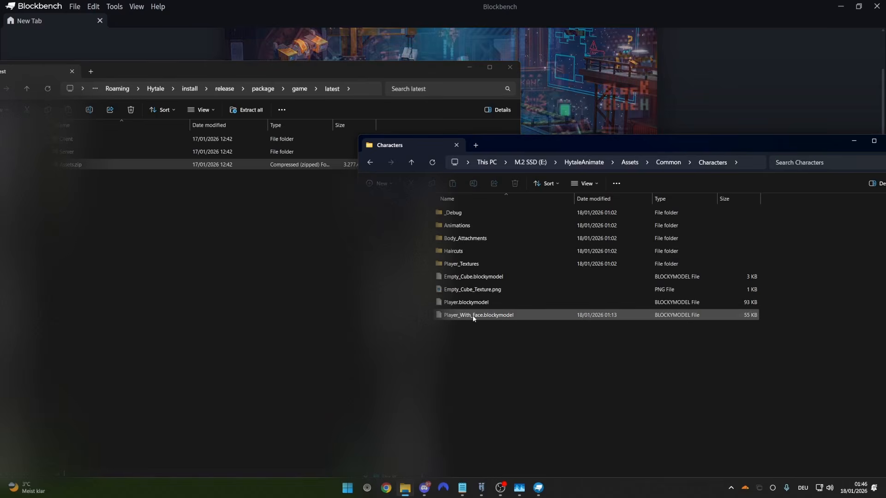
click(460, 317)
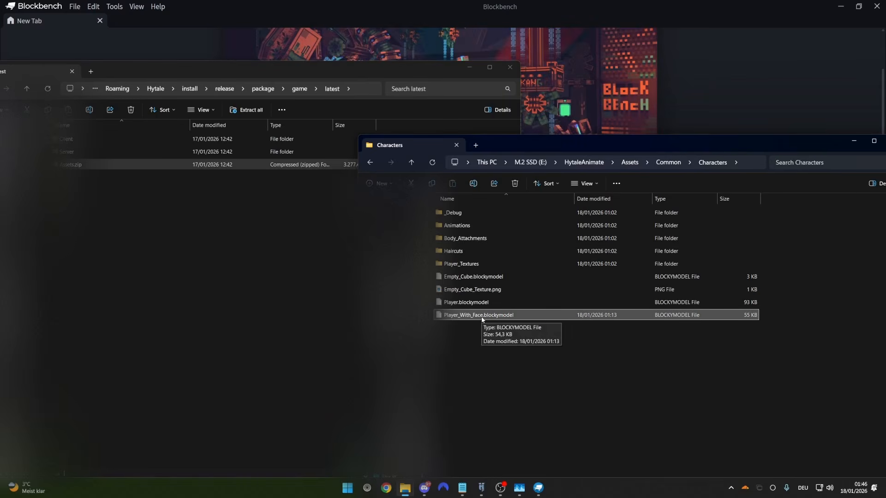
drag(447, 318, 601, 68)
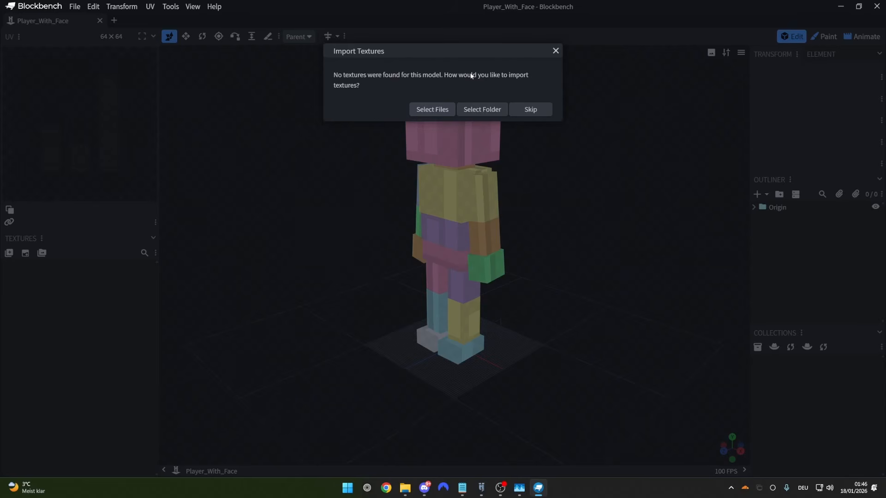
Import the model's textures from the Player_Textures folder.
click(486, 110)
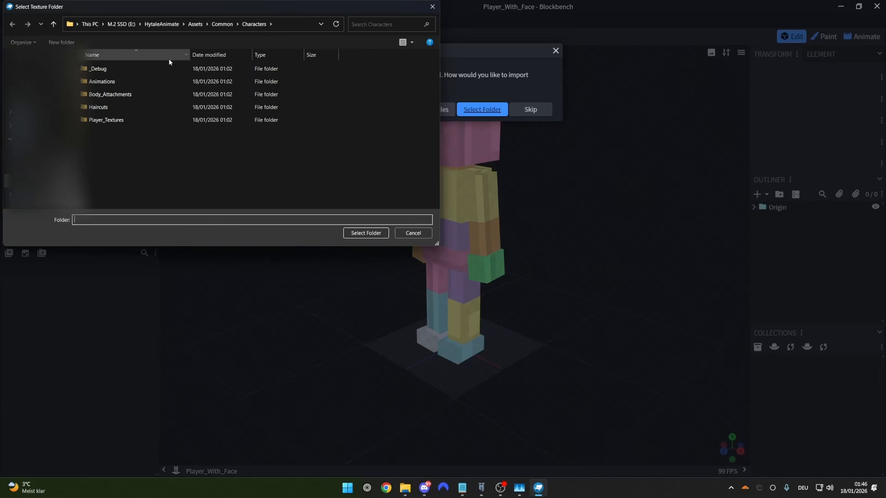
click(119, 121)
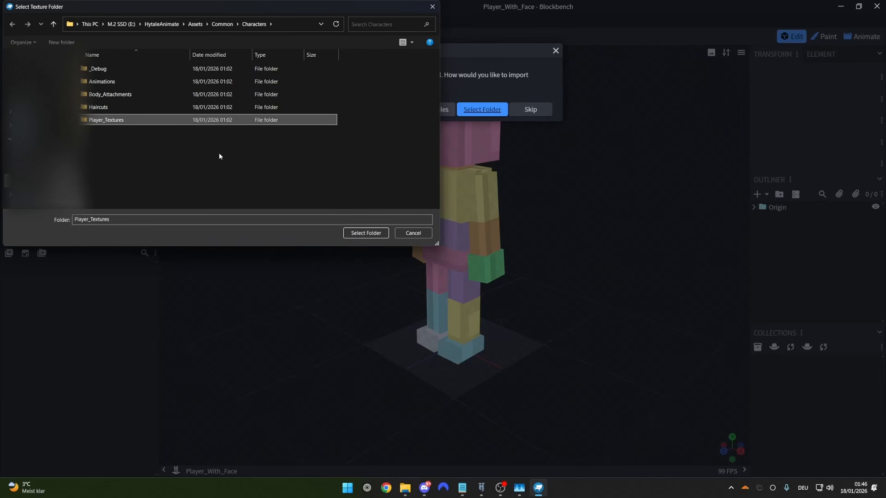
click(366, 233)
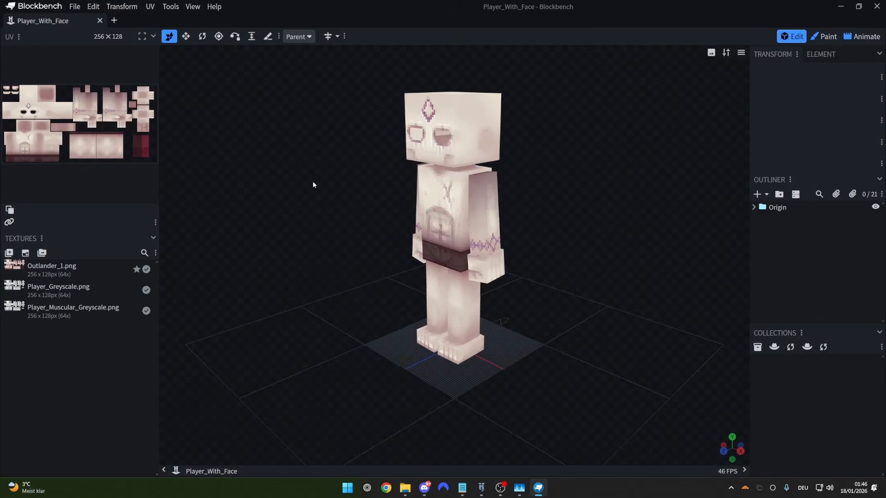
Switch the player model to the Player_Greyscale.png texture and inspect it from the front.
drag(312, 184, 340, 175)
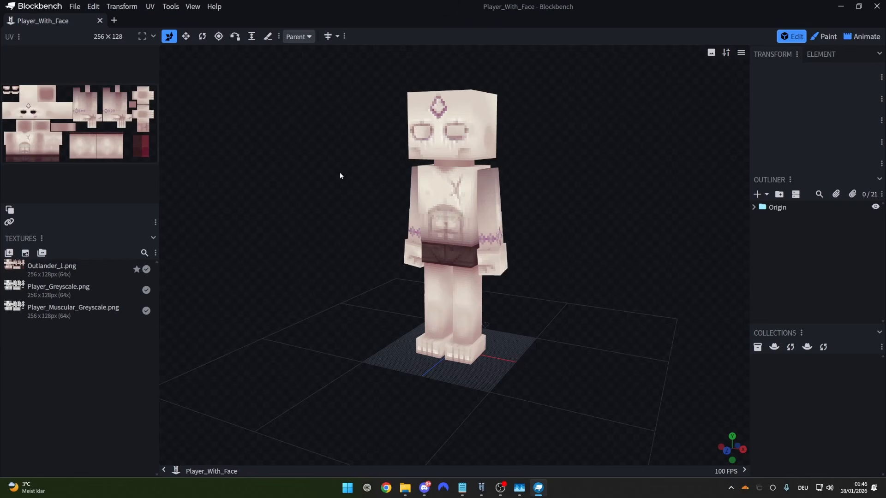
click(71, 288)
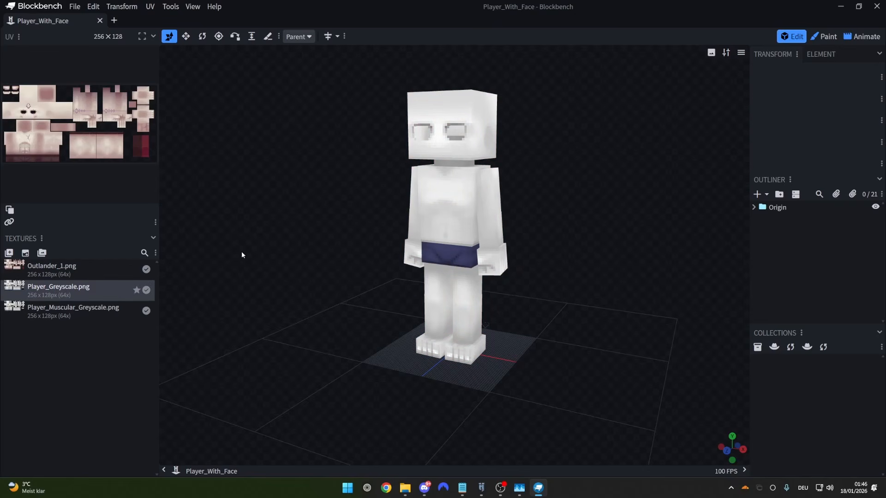
drag(242, 252, 314, 244)
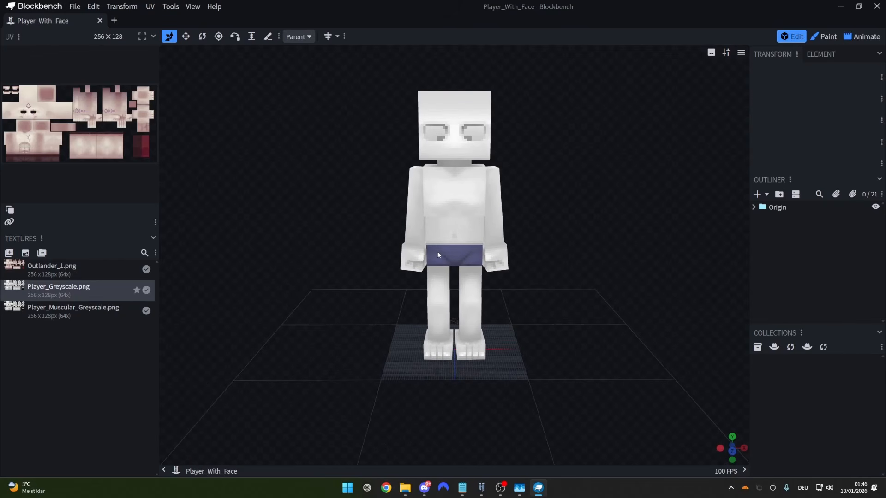
drag(533, 165, 491, 132)
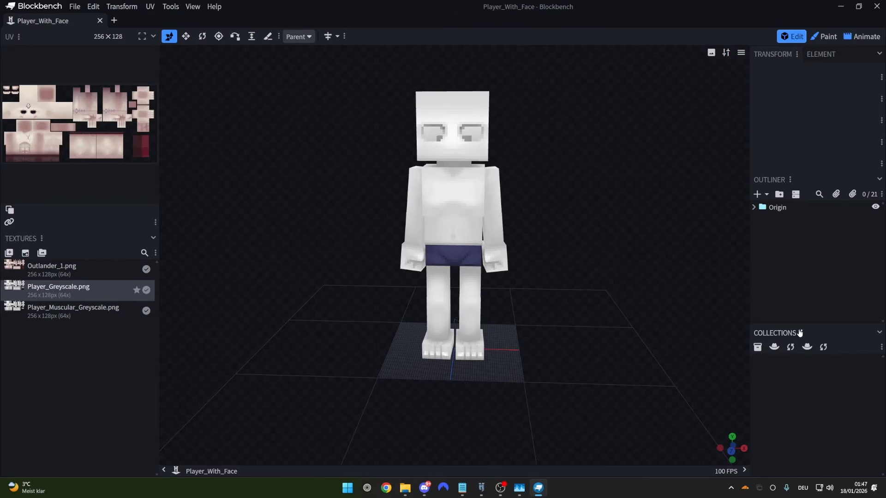
Import Eyes.blockymodel from the Body_Attachments/Eyes folder as an attachment and inspect the face.
click(775, 349)
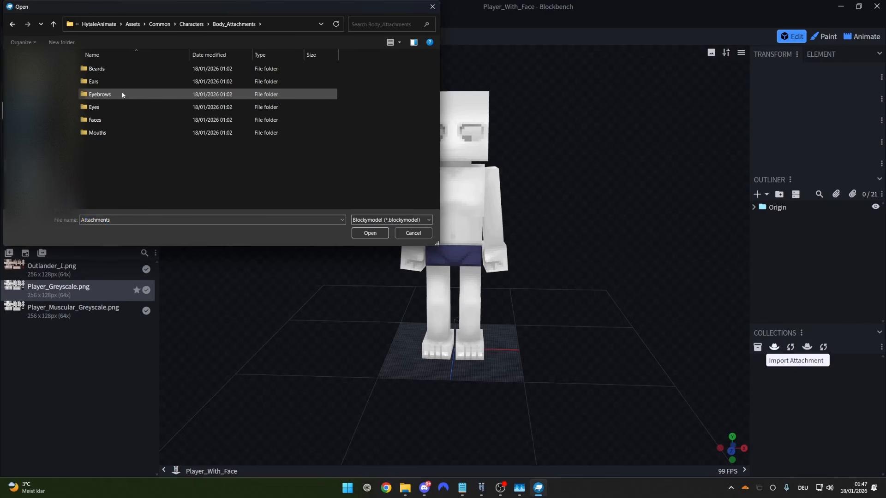
double_click(95, 107)
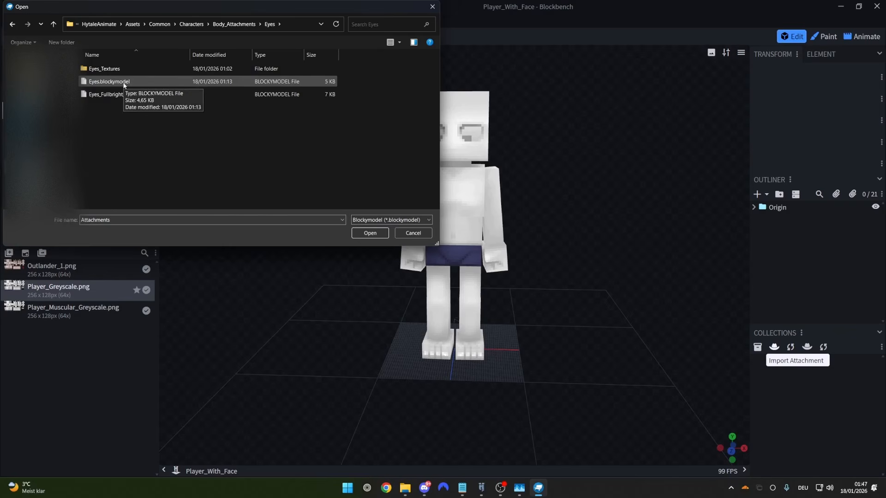
double_click(109, 82)
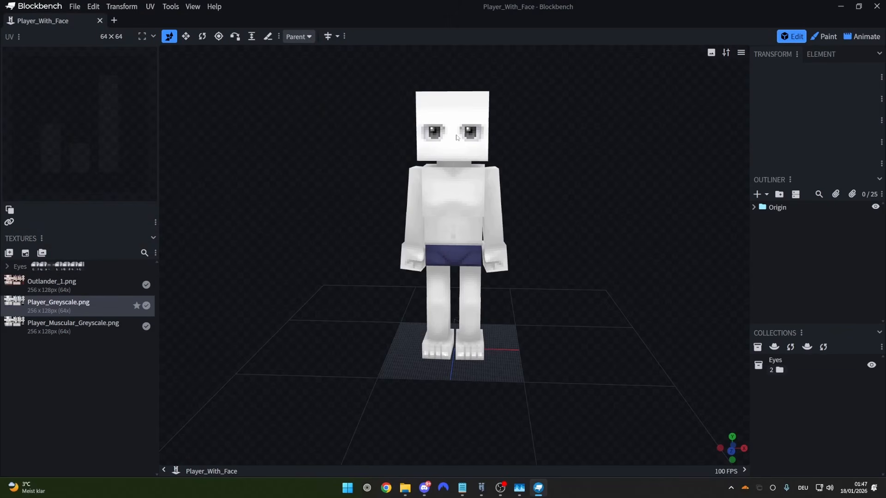
drag(544, 137, 574, 140)
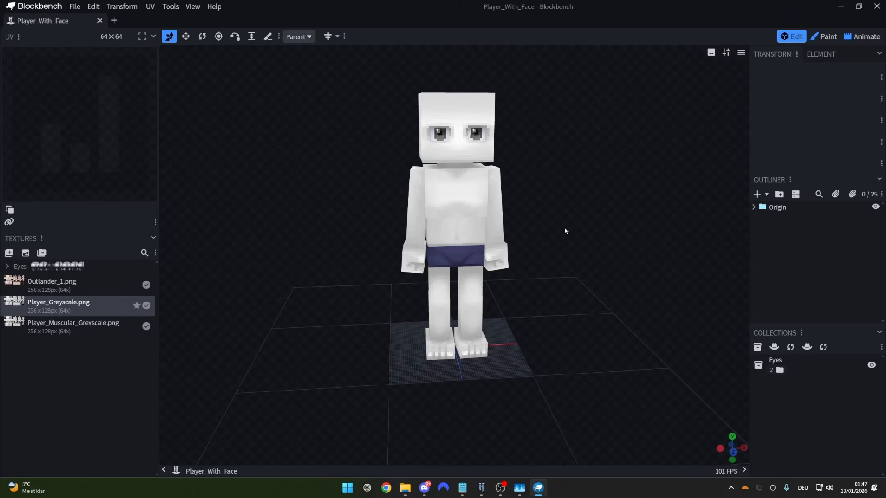
Import the Mouth1 model from the Body_Attachments/Mouths folder as an attachment.
click(774, 347)
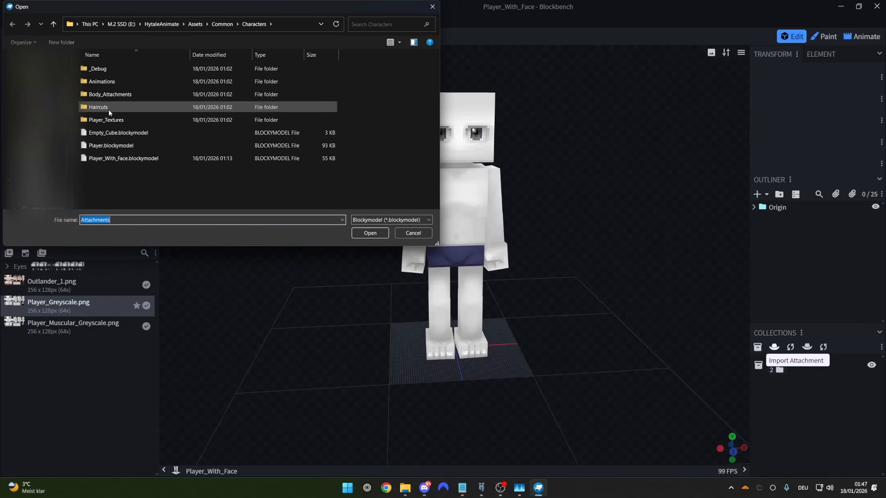
double_click(106, 94)
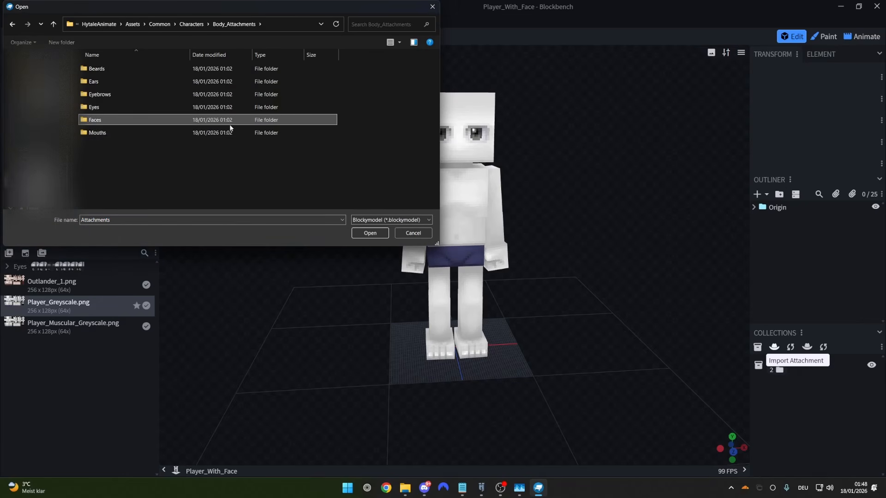
double_click(120, 132)
double_click(112, 82)
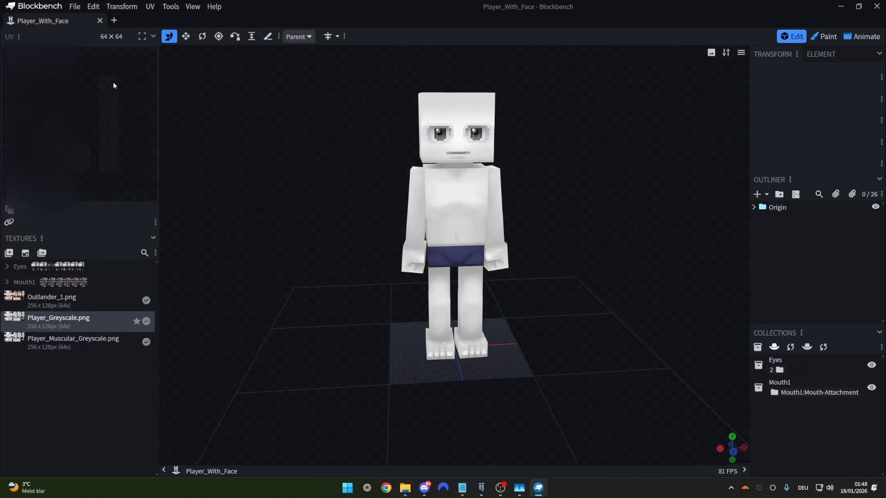
Import Lazy.blockymodel from the Haircuts folder as an attachment and inspect the character's hair.
click(774, 347)
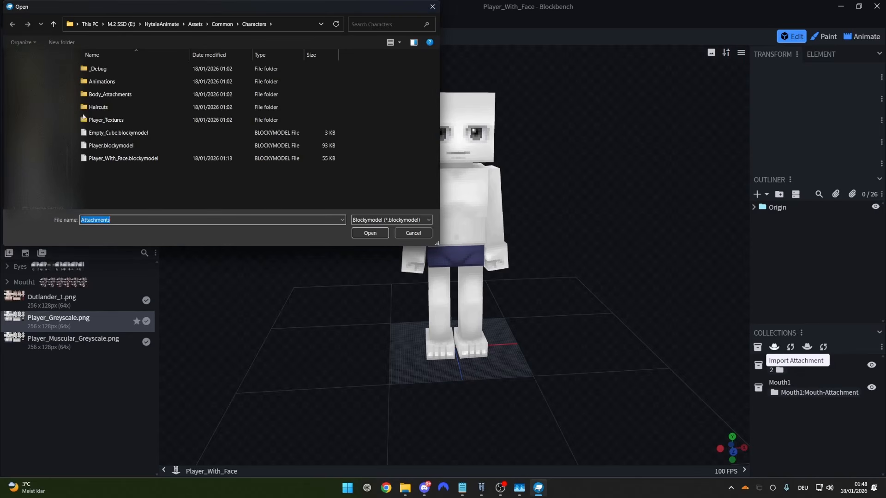
double_click(119, 110)
scroll(116, 130, down, 2)
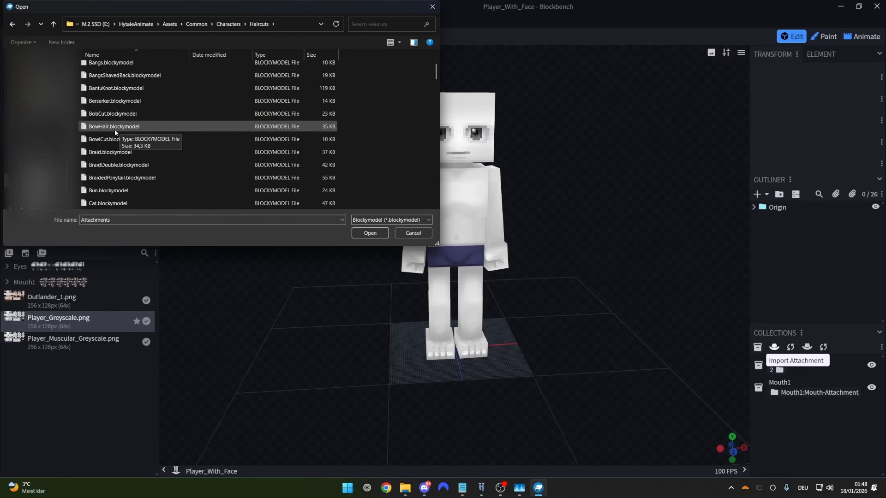
scroll(114, 130, down, 6)
click(118, 68)
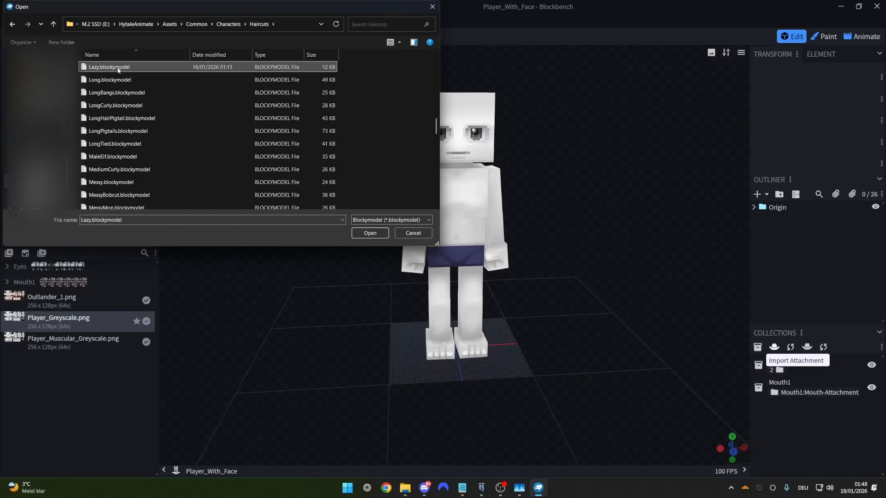
double_click(117, 68)
drag(306, 153, 495, 156)
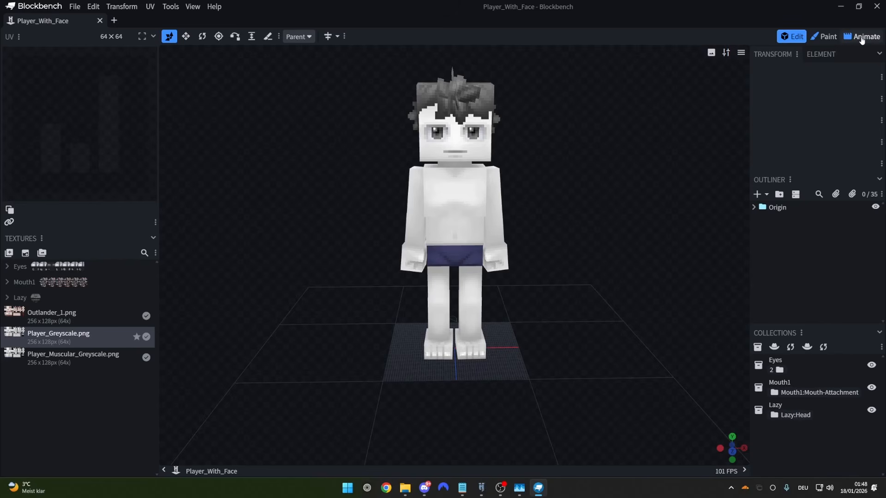
drag(583, 177, 531, 194)
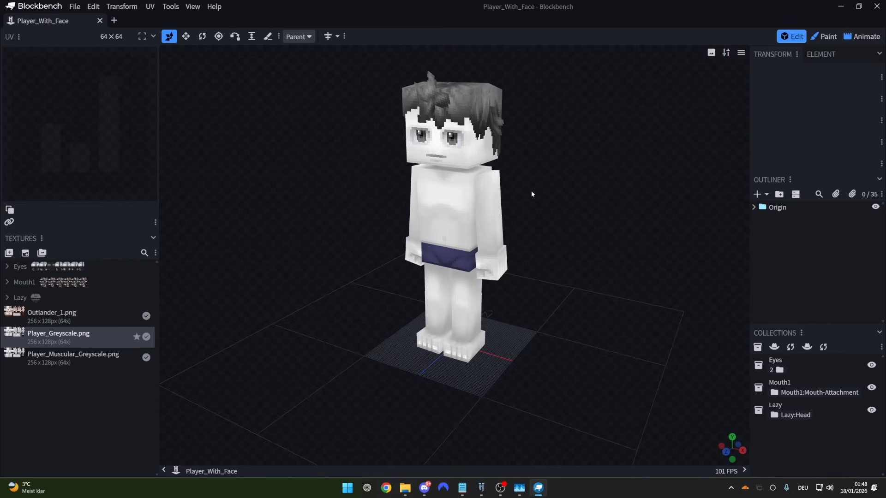
Switch to animation mode and create a new animation named tutorialAnimation.
click(861, 36)
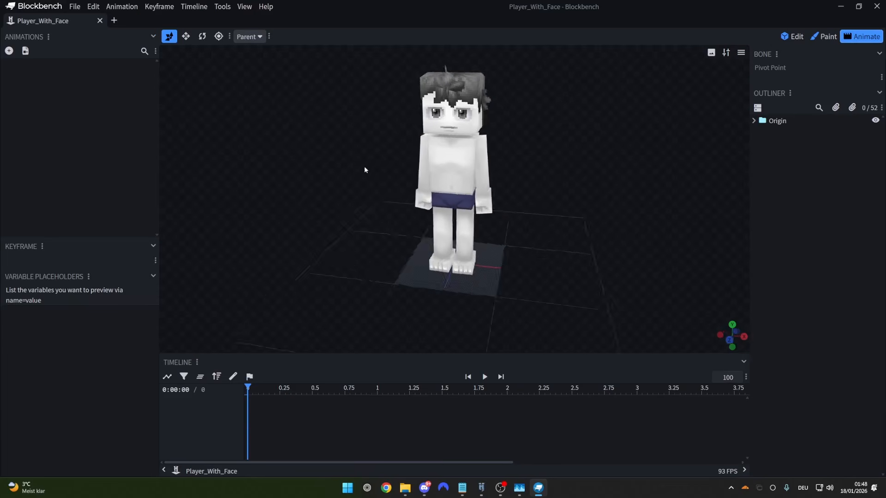
drag(364, 169, 306, 202)
mouse_move(257, 386)
mouse_down()
mouse_move(352, 395)
mouse_move(249, 392)
mouse_move(495, 392)
mouse_move(246, 392)
mouse_move(521, 392)
mouse_move(247, 392)
mouse_up()
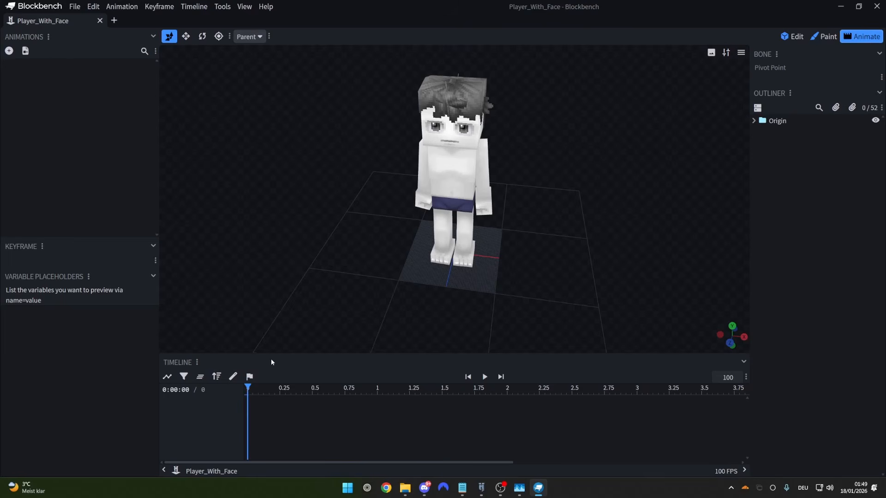
drag(314, 300, 316, 264)
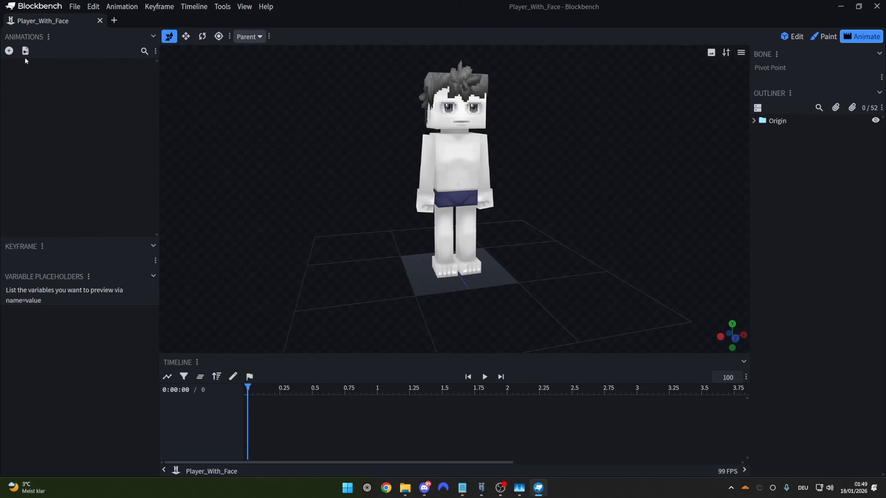
click(9, 51)
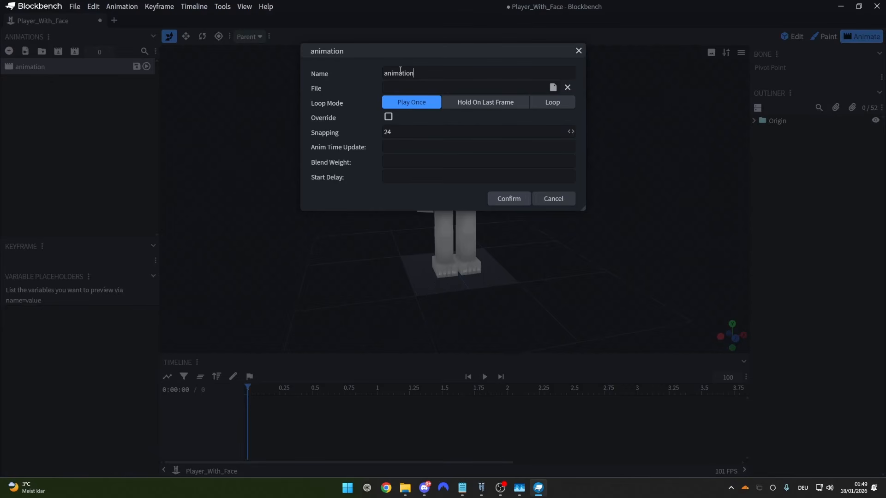
double_click(400, 72)
text(ttutorialAnimation)
click(519, 198)
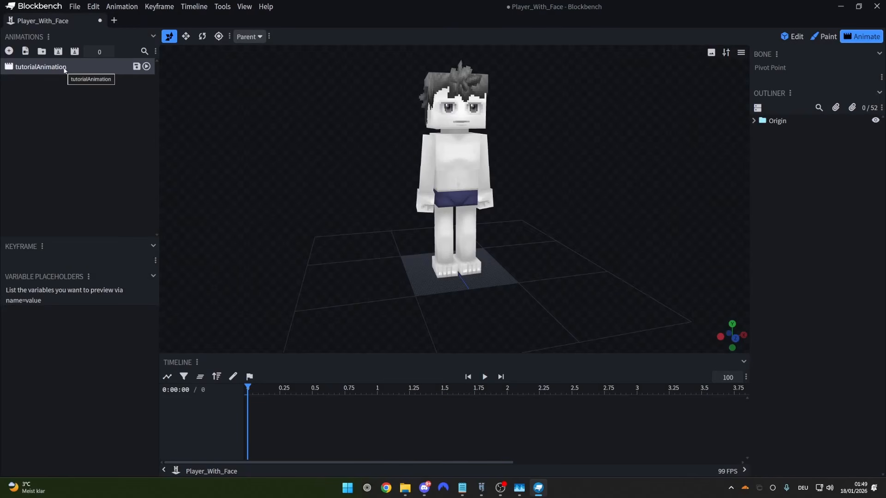
Try rotating the HairBase bone to -30° about the Y axis at 0 seconds.
click(448, 118)
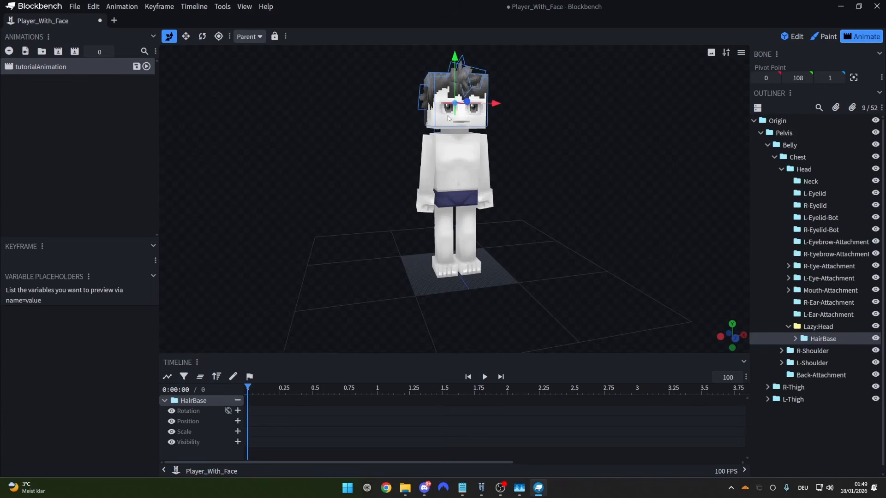
click(446, 129)
click(439, 107)
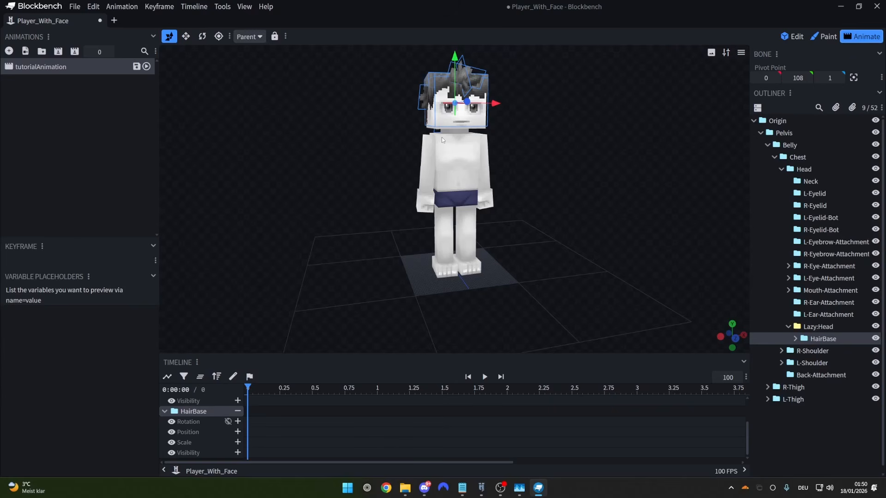
click(203, 37)
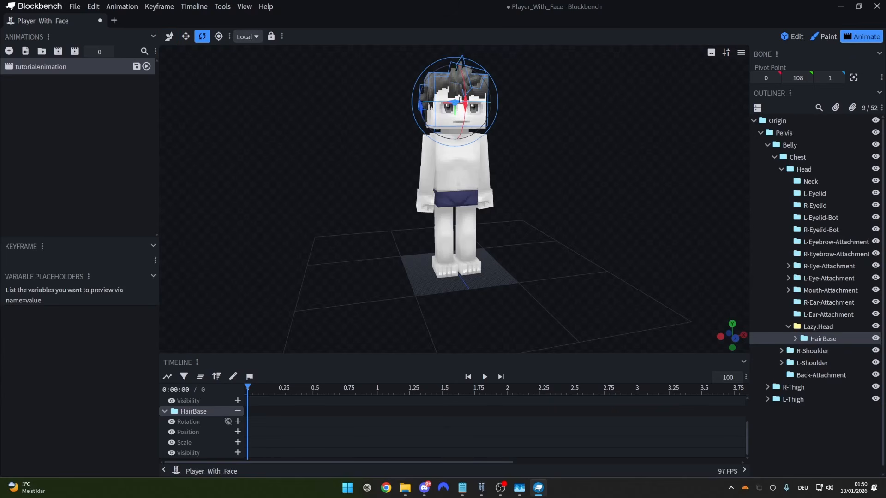
drag(457, 102, 419, 98)
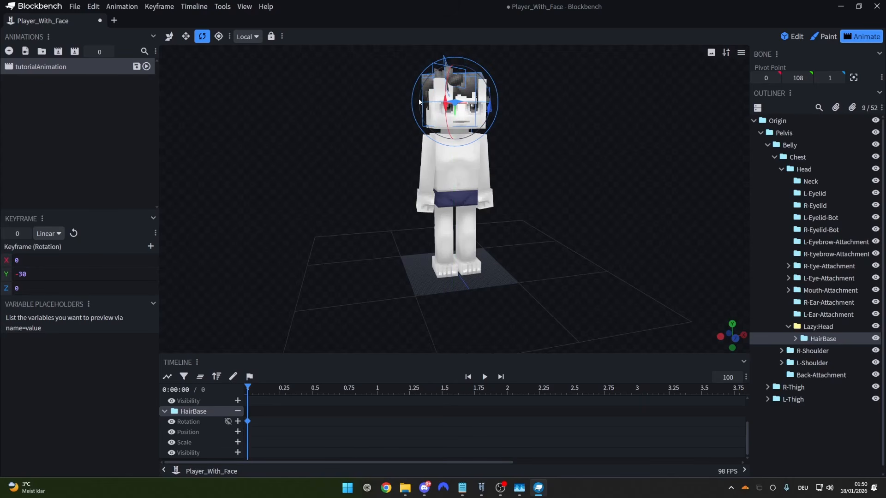
Select the whole Head bone and set a rotation keyframe of 0, 0, 0 at 0 seconds.
click(442, 131)
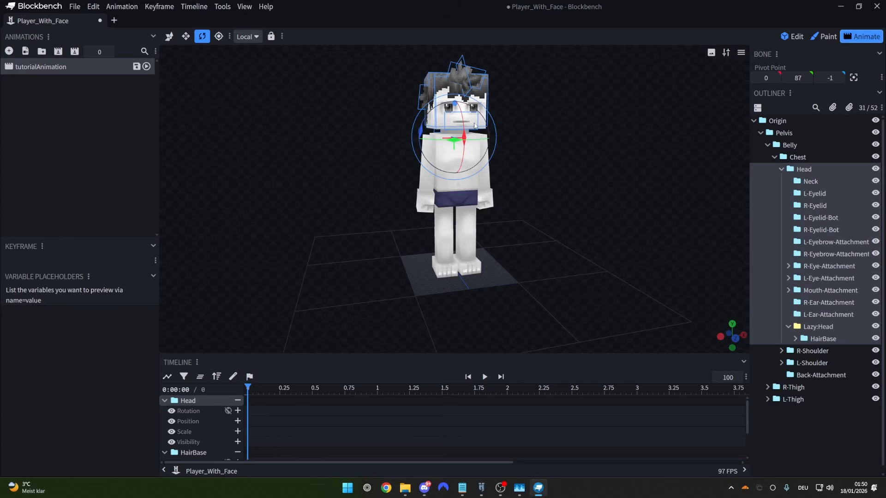
click(805, 171)
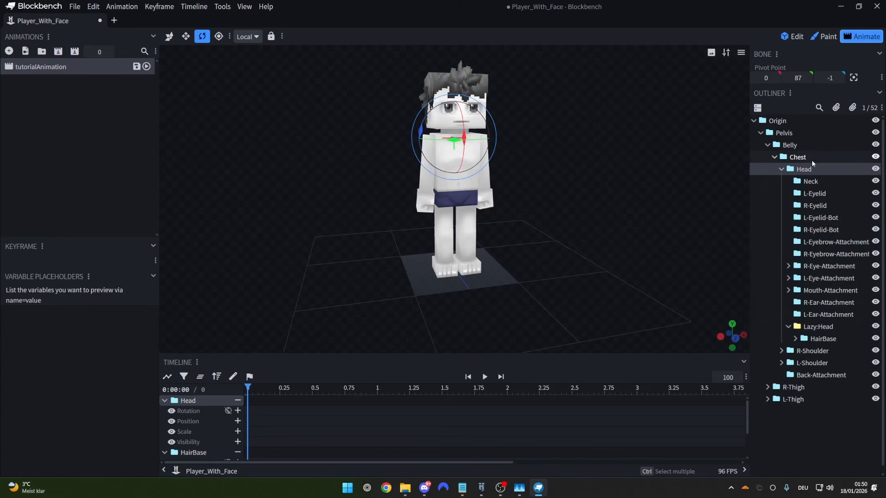
click(807, 169)
mouse_move(570, 122)
mouse_down()
mouse_move(533, 135)
mouse_move(557, 136)
mouse_move(494, 132)
mouse_move(563, 134)
mouse_move(555, 126)
mouse_up()
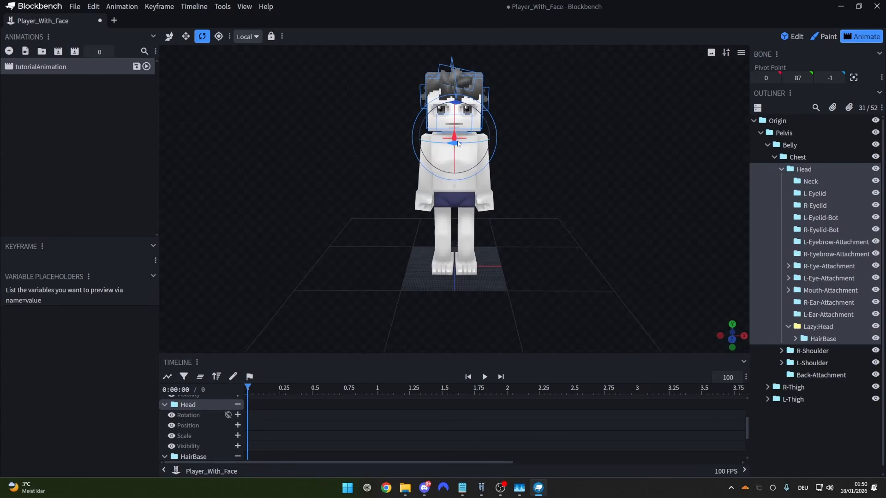
mouse_move(459, 145)
mouse_down()
mouse_move(489, 144)
mouse_move(438, 142)
mouse_move(456, 144)
mouse_up()
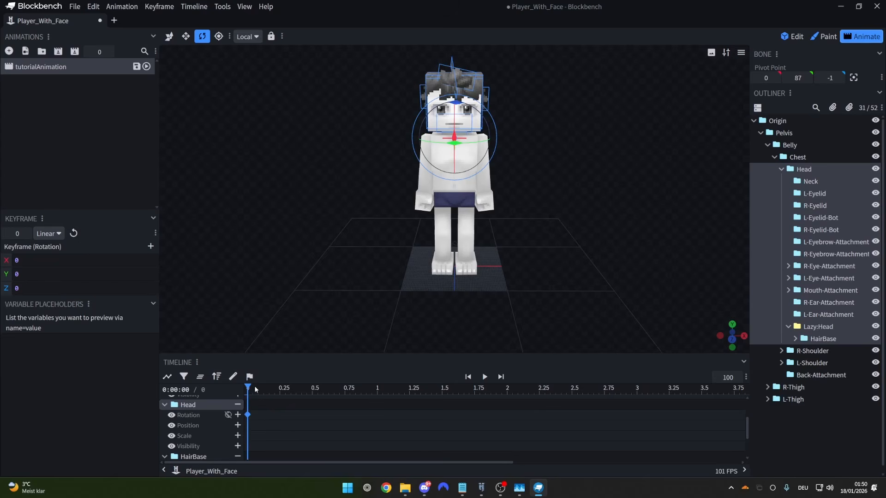
Keyframe the Head bone's Y rotation at -25° at 0.5 seconds and 32.5° at 1 second.
drag(253, 387, 312, 389)
drag(458, 145, 445, 144)
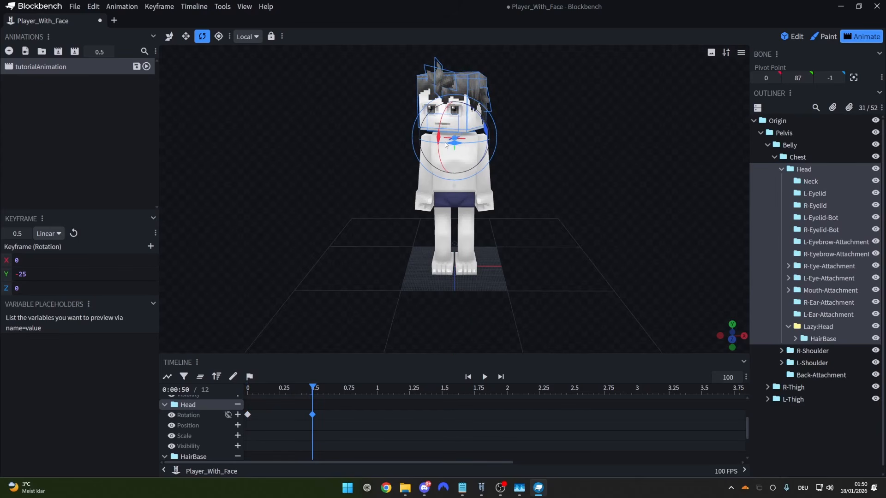
click(377, 390)
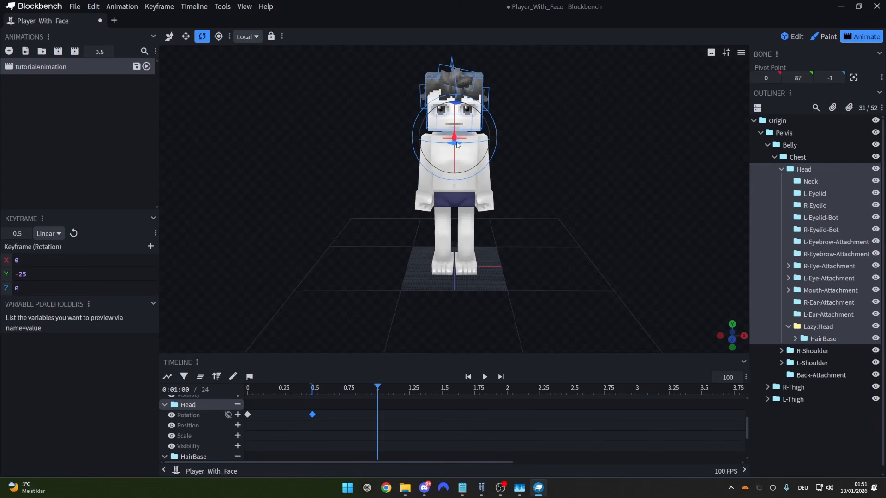
drag(456, 144, 465, 143)
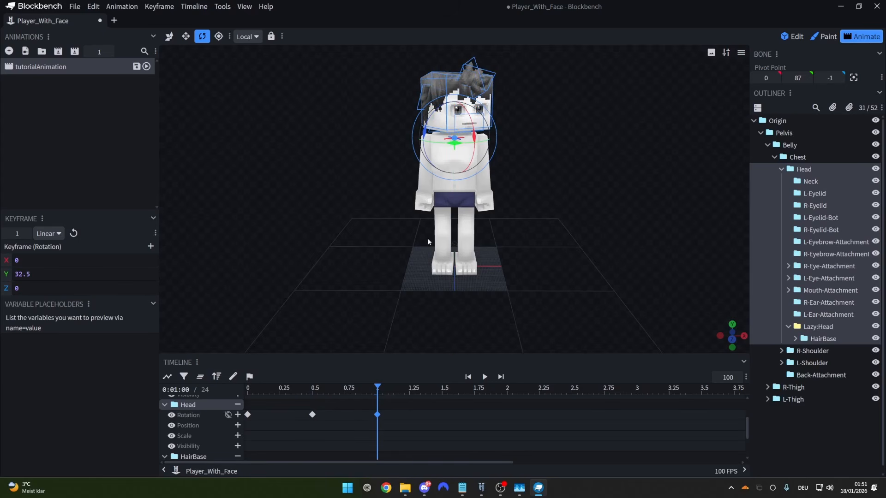
Copy the Head's first rotation keyframe to 1.5 seconds and play the animation from the start.
click(249, 415)
drag(397, 387, 446, 397)
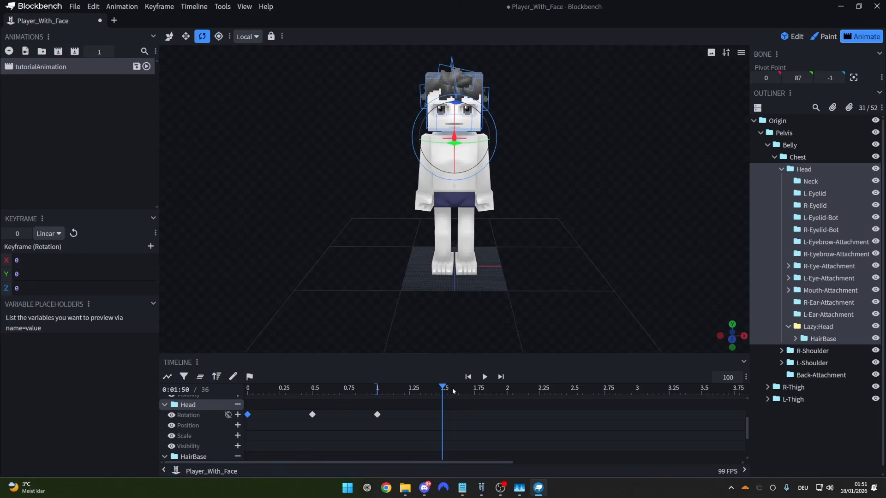
key(ctrl+v)
drag(442, 387, 247, 390)
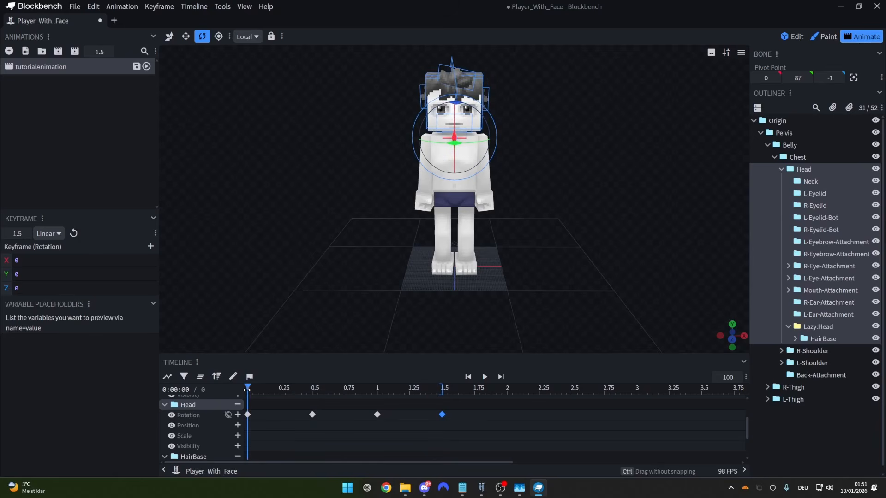
click(484, 377)
Select the R-Arm bone and rotate it at 0 seconds to about X 40°, Y 19° and Z 1.4°.
click(423, 154)
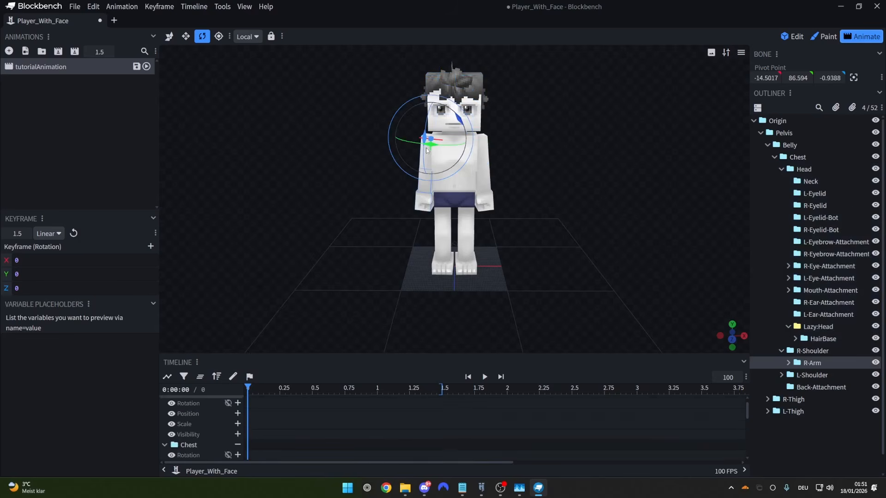
drag(456, 114, 463, 126)
click(449, 150)
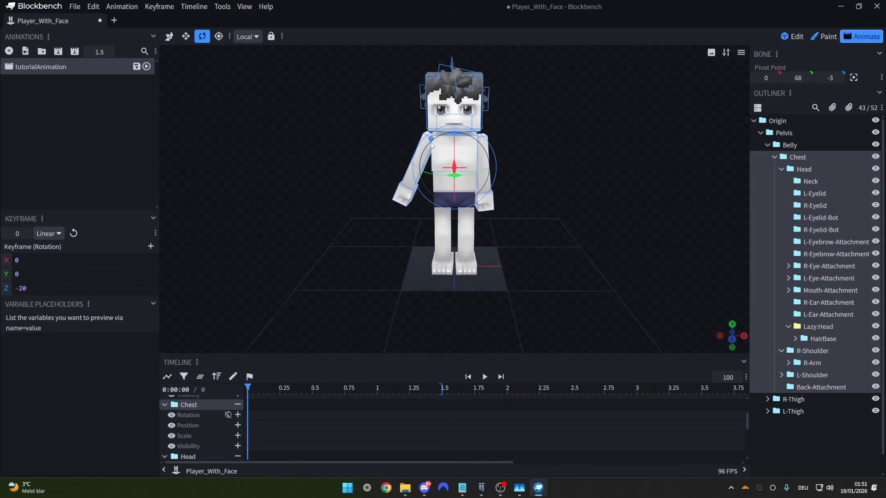
click(405, 195)
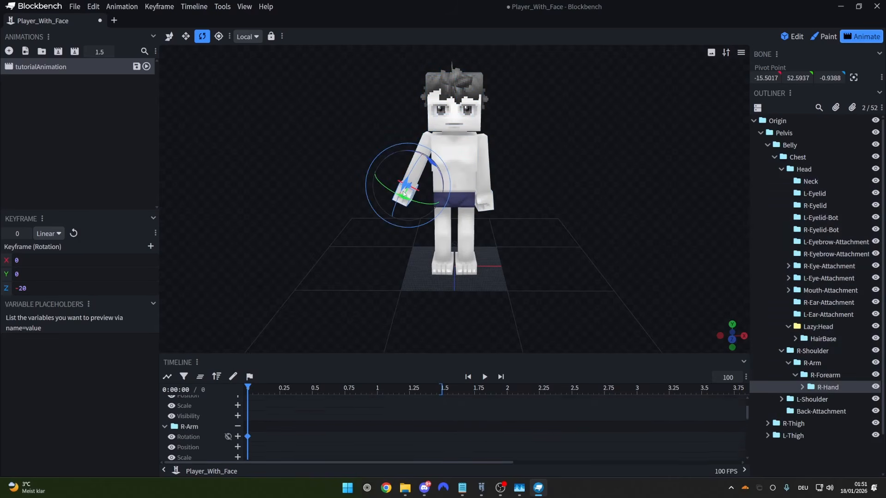
click(425, 149)
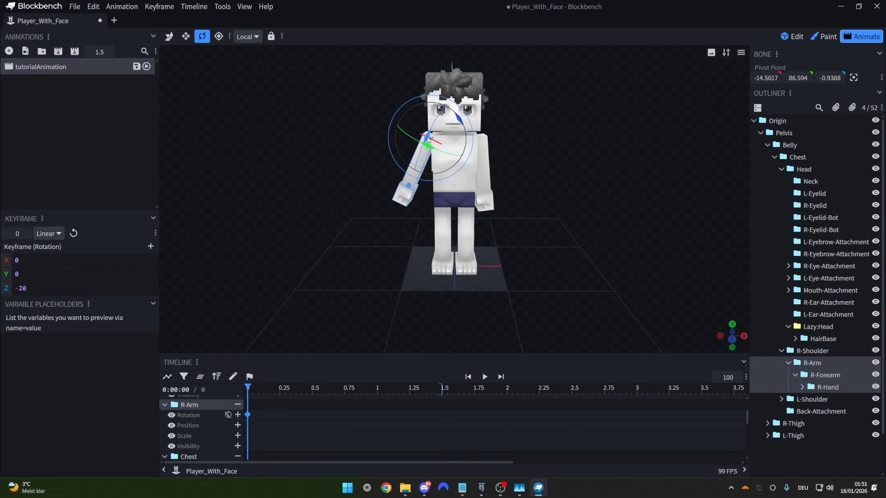
drag(427, 152, 452, 179)
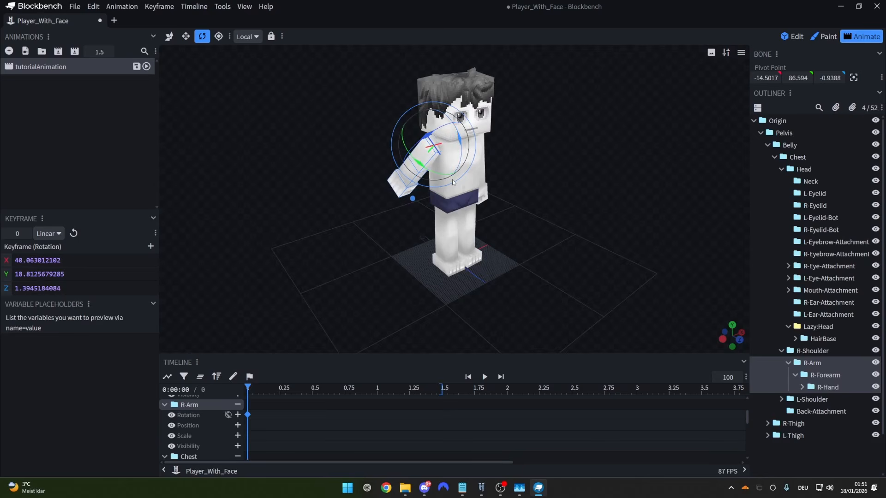
Undo the R-Arm rotation at 0 seconds and select the R-Thigh and L-Thigh bones in turn.
key(ctrl+z)
key(ctrl+z)
click(448, 230)
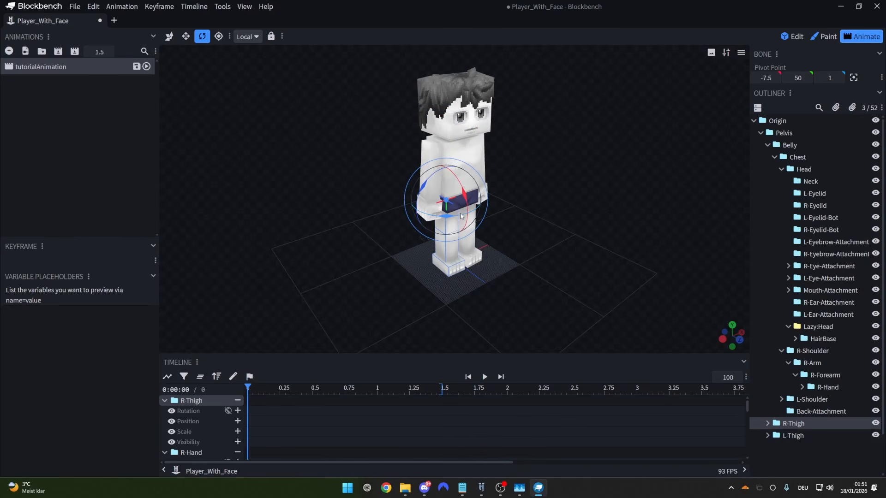
drag(464, 193, 465, 194)
drag(465, 194, 465, 193)
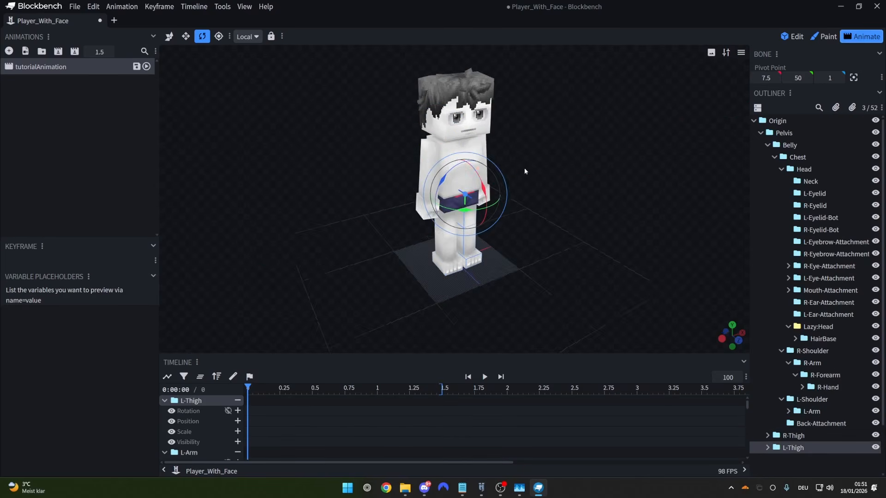
Select the HairBase bone on the head and return the playhead to 0 seconds.
drag(524, 167, 449, 140)
click(450, 93)
scroll(298, 409, up, 2)
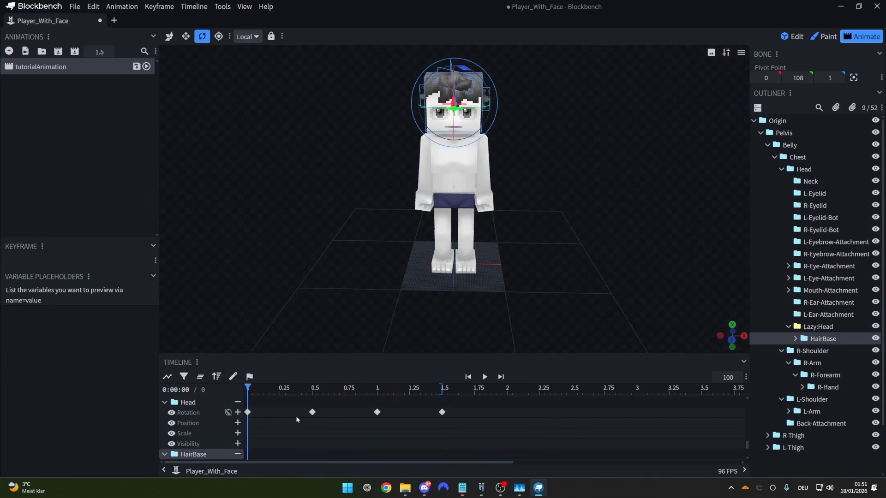
mouse_move(248, 390)
mouse_down()
mouse_move(397, 400)
mouse_move(245, 396)
mouse_up()
Save the animation as tutorialAnimation.blockyanim in the HytaleAnimate folder.
key(ctrl+s)
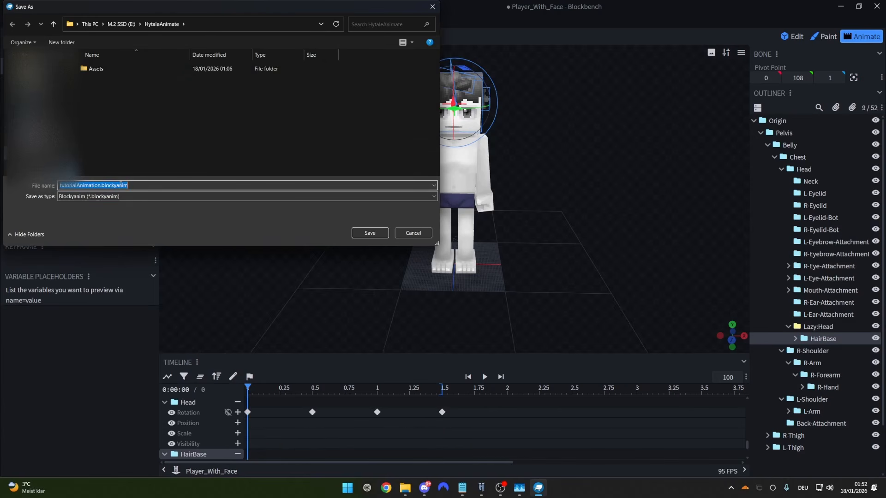
click(100, 90)
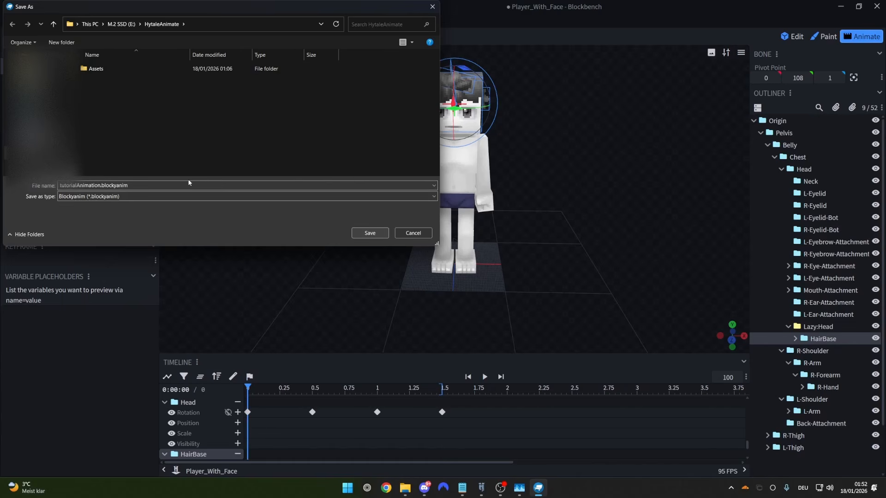
click(130, 185)
drag(101, 185, 129, 185)
key(Return)
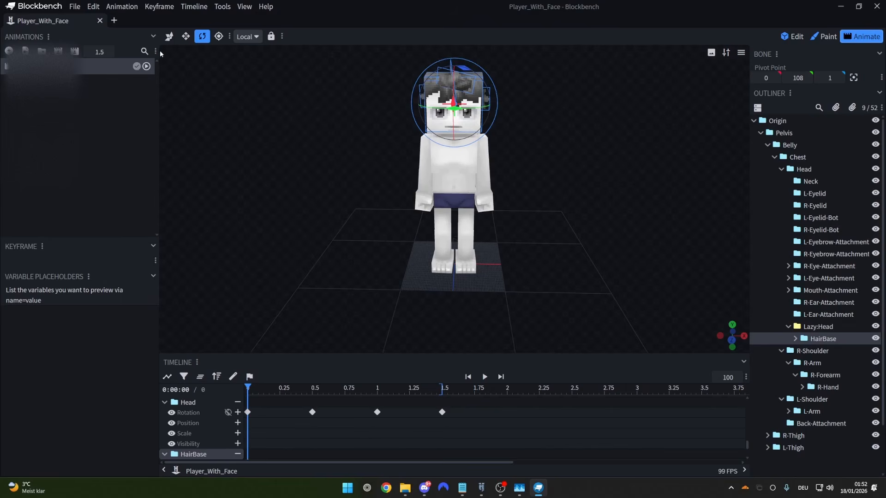
click(122, 7)
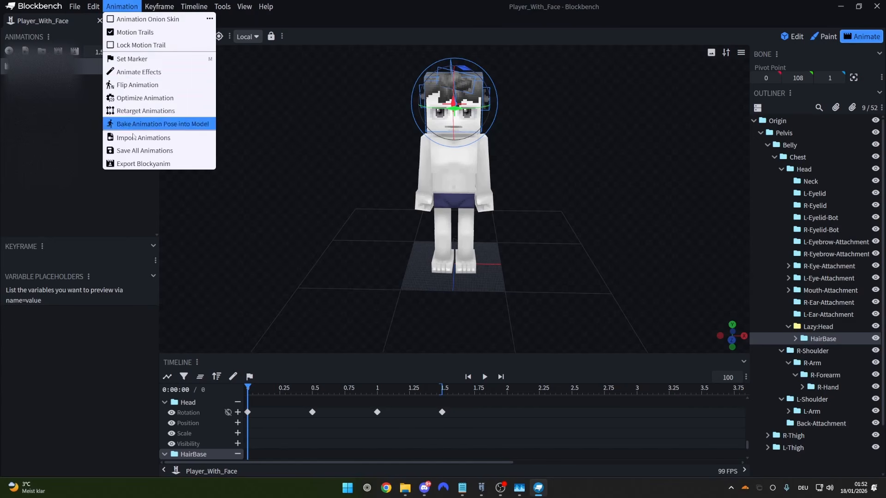
click(133, 164)
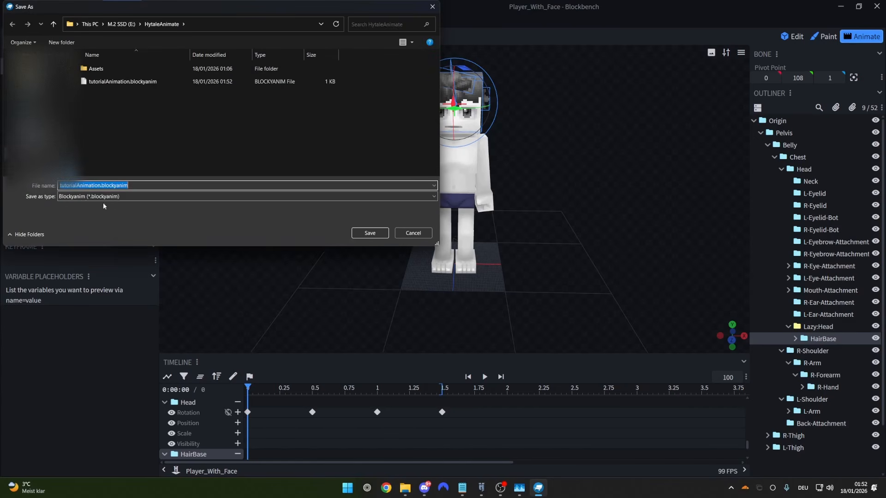
click(408, 234)
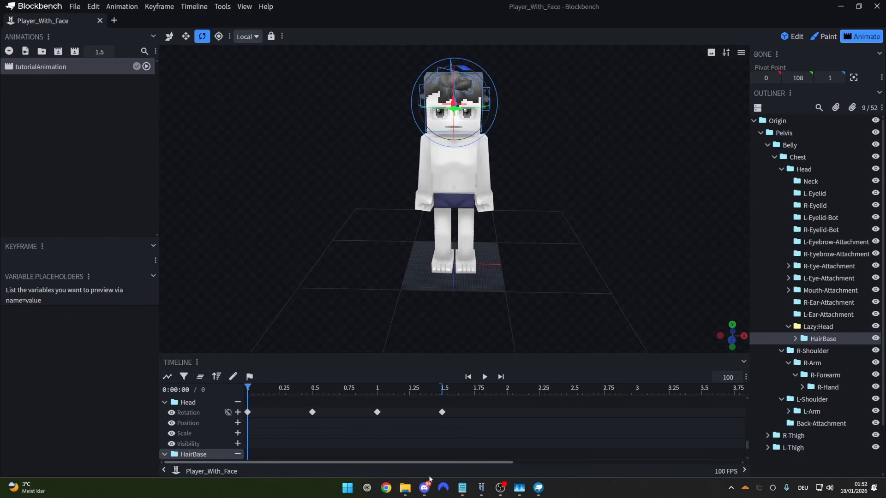
mouse_move(404, 493)
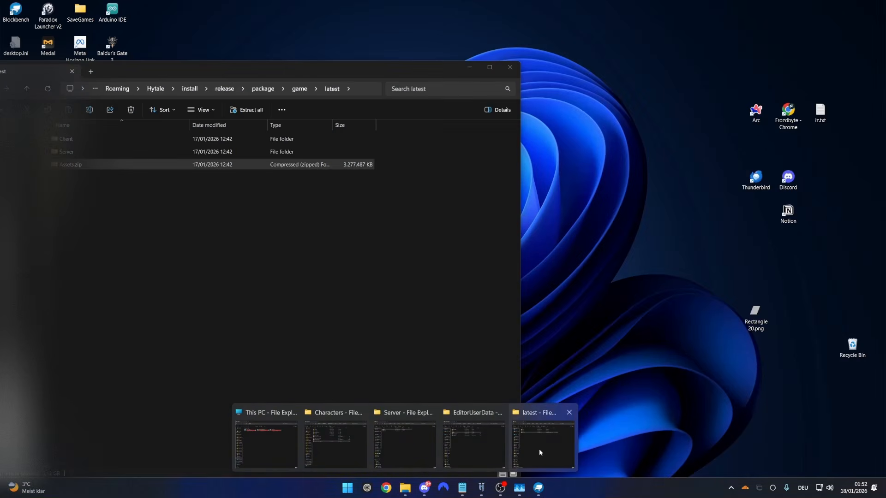
click(538, 450)
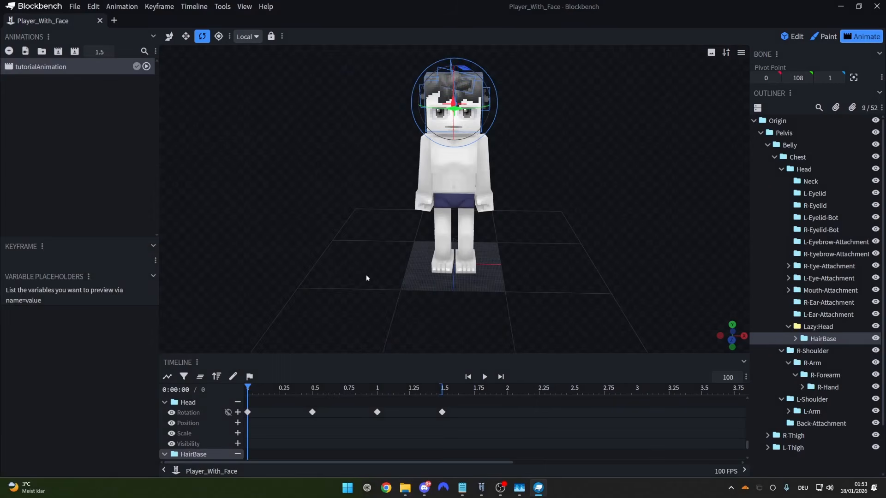
Open the %appdata% folder in File Explorer and go to Hytale, UserData, Saves, Tutorial, mods, frozd.Tutorial.
key(super+r)
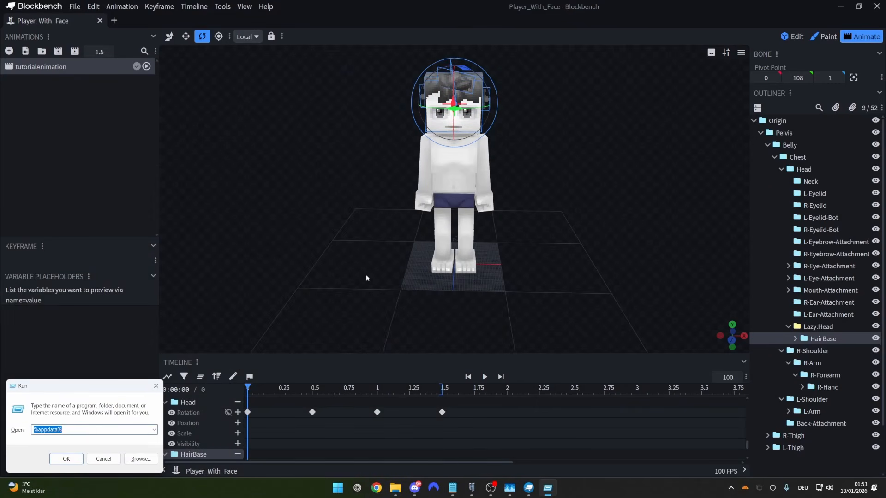
key(Return)
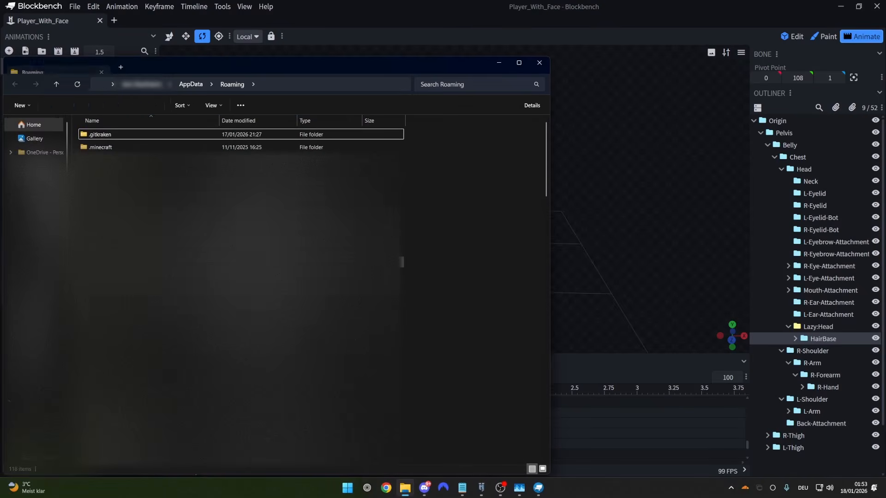
double_click(98, 147)
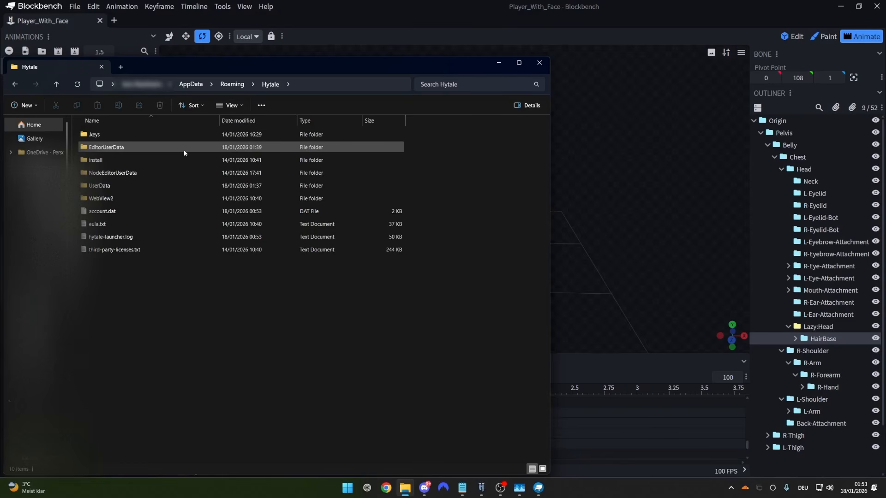
double_click(113, 184)
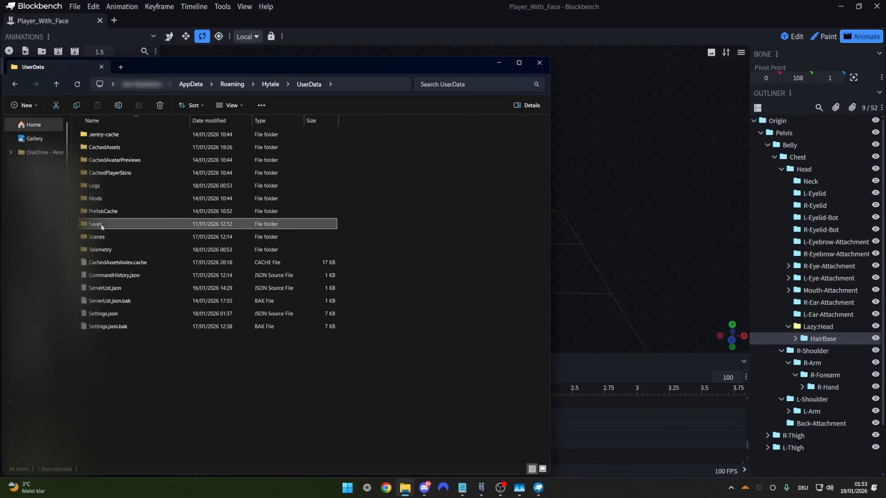
double_click(102, 225)
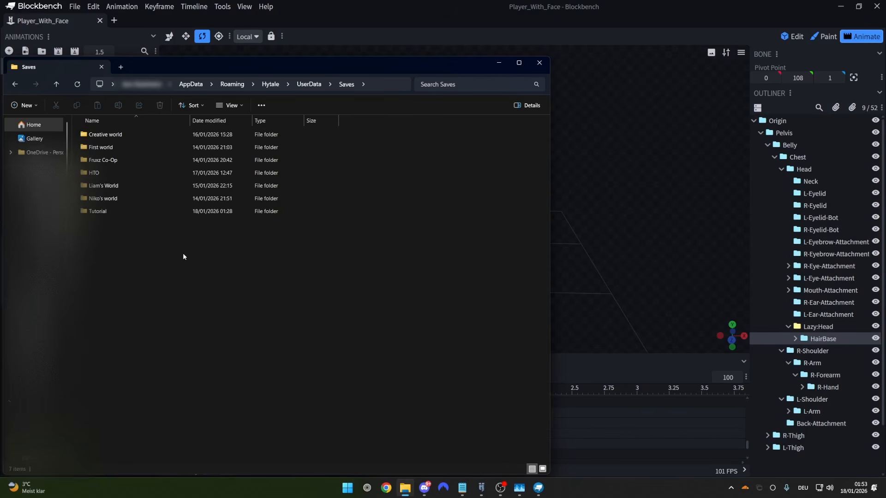
double_click(102, 211)
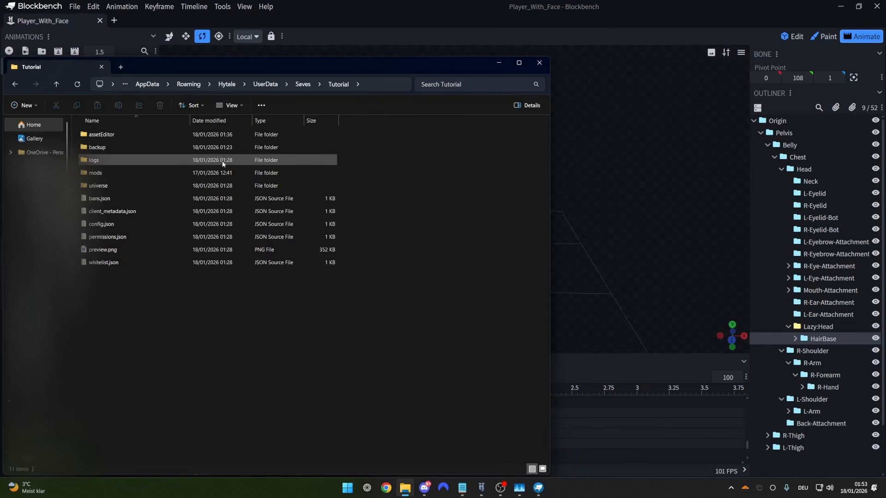
double_click(108, 175)
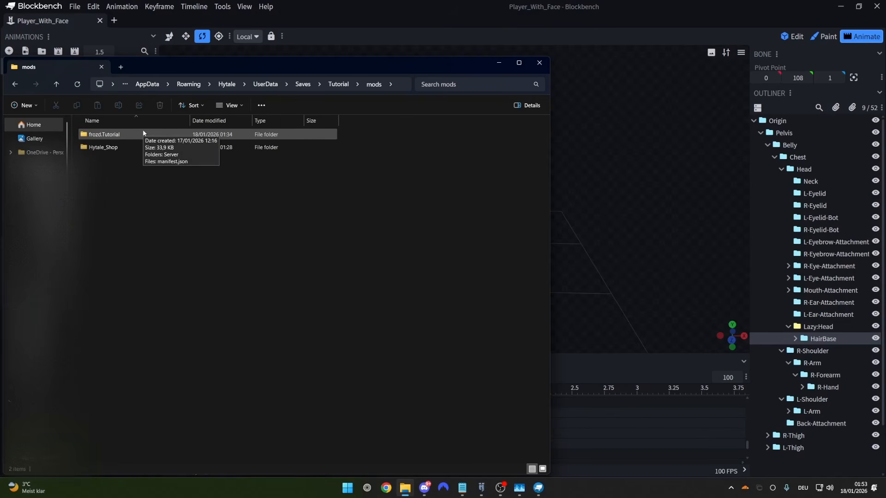
double_click(119, 135)
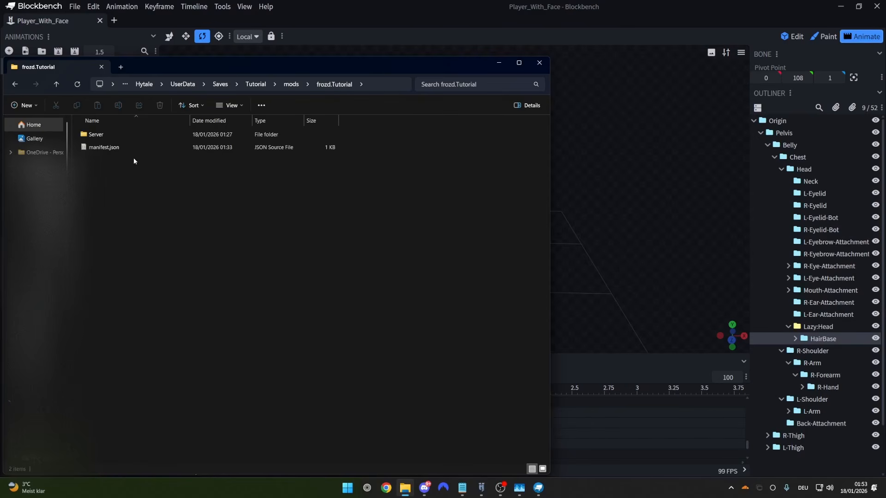
Open the mod's manifest.json in Visual Studio Code, set IncludesAssetPack to true and save it.
double_click(104, 148)
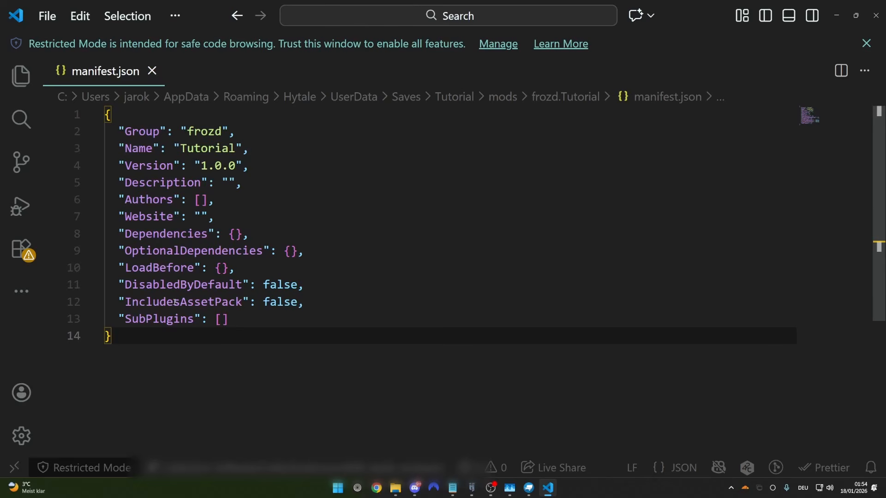
double_click(239, 302)
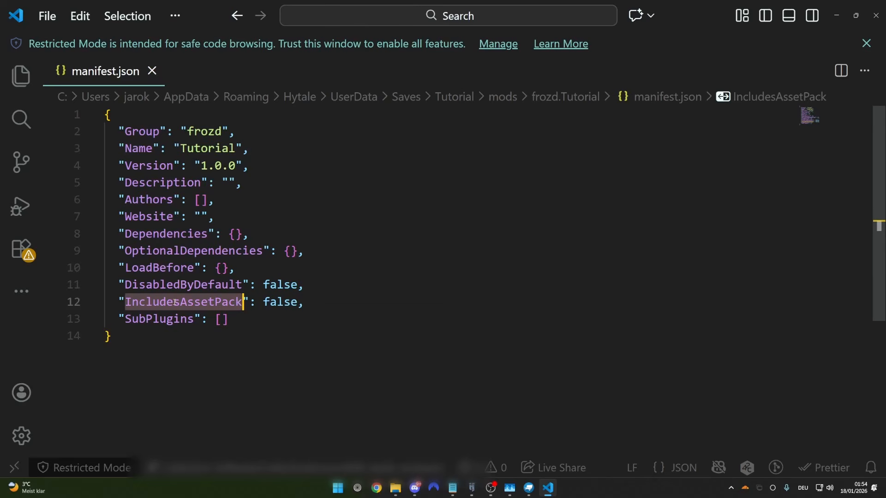
double_click(276, 302)
text(true)
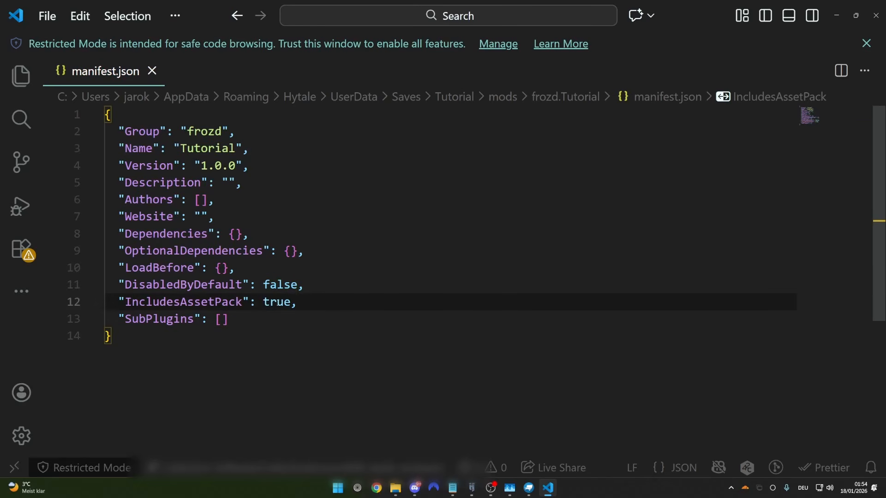
click(359, 276)
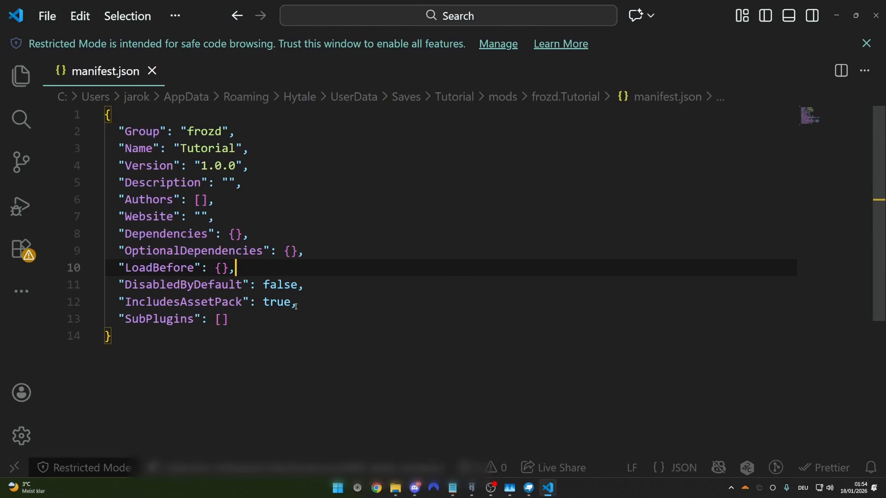
click(836, 15)
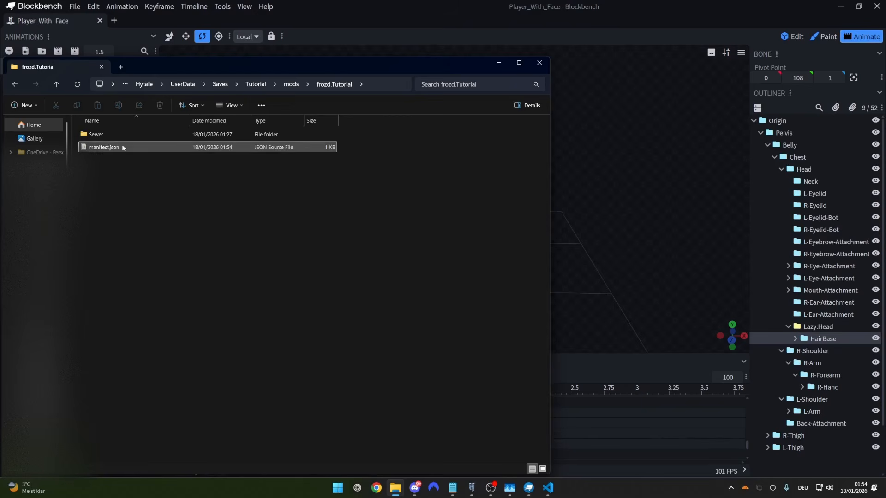
Create a folder named Common in the frozd.Tutorial mod folder.
click(35, 105)
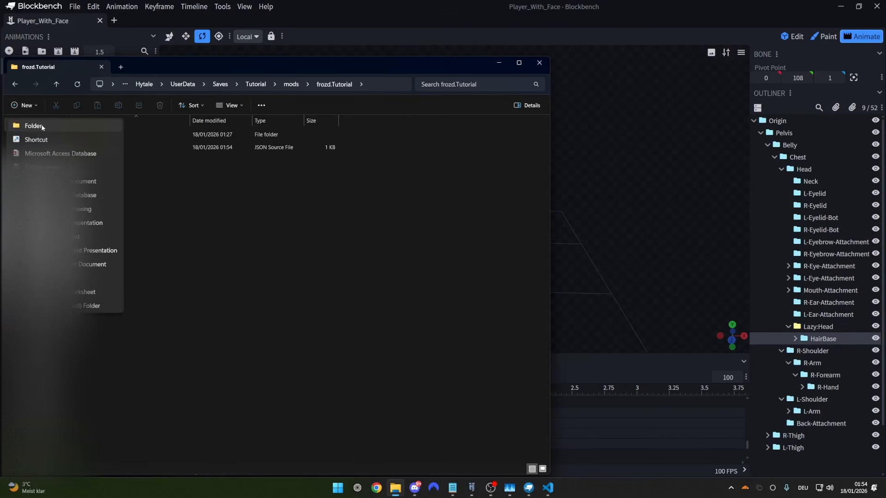
click(32, 123)
text(Common)
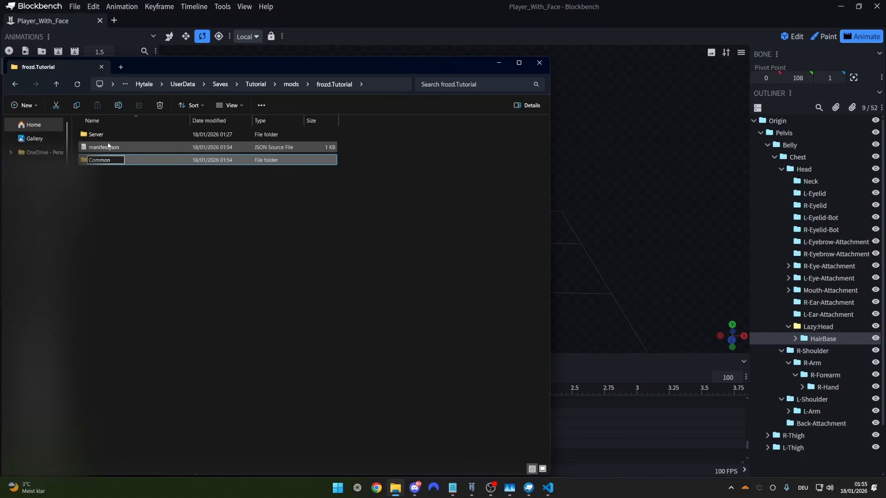
key(Return)
ctrl+scroll(117, 178, up, 2)
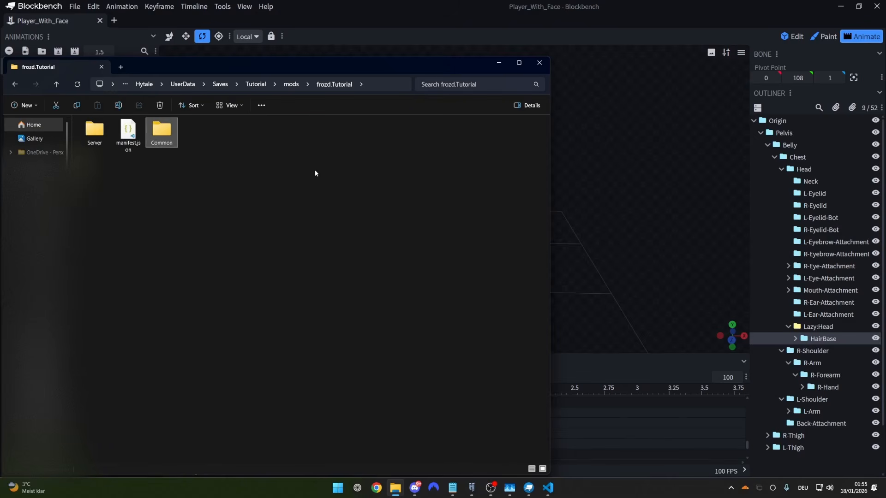
ctrl+scroll(315, 173, up, 3)
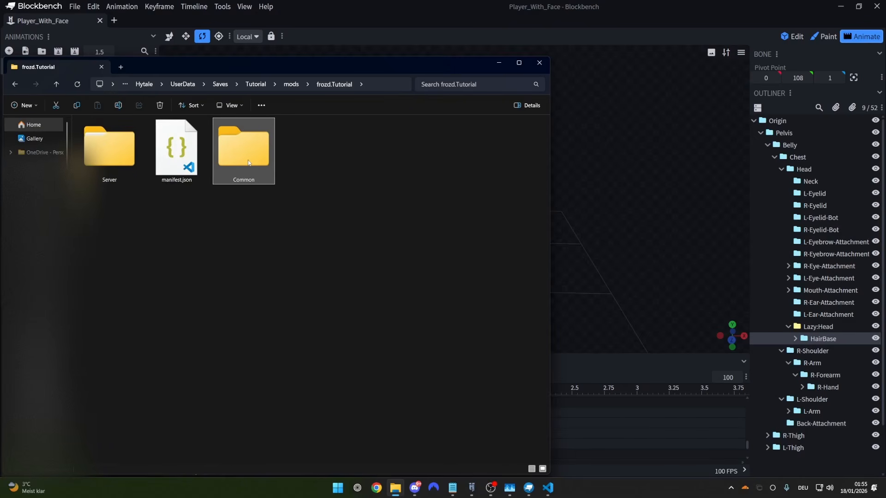
Create a folder named Characters inside the Common folder.
double_click(248, 163)
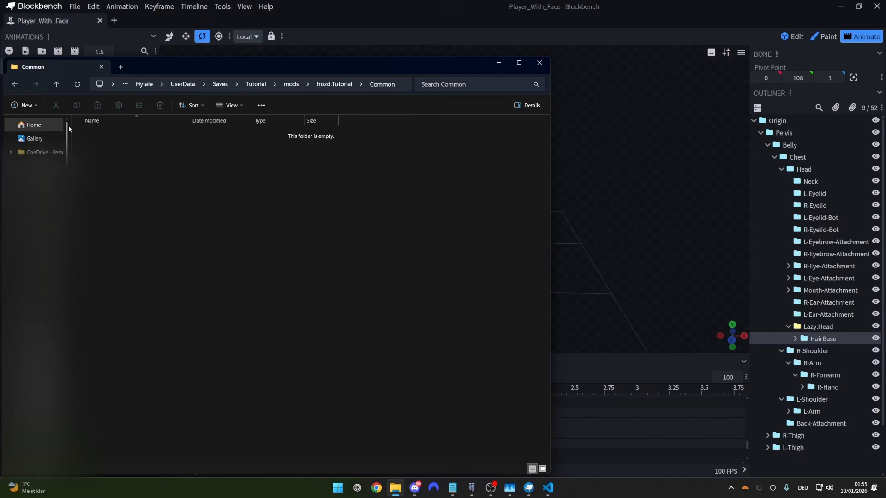
click(35, 105)
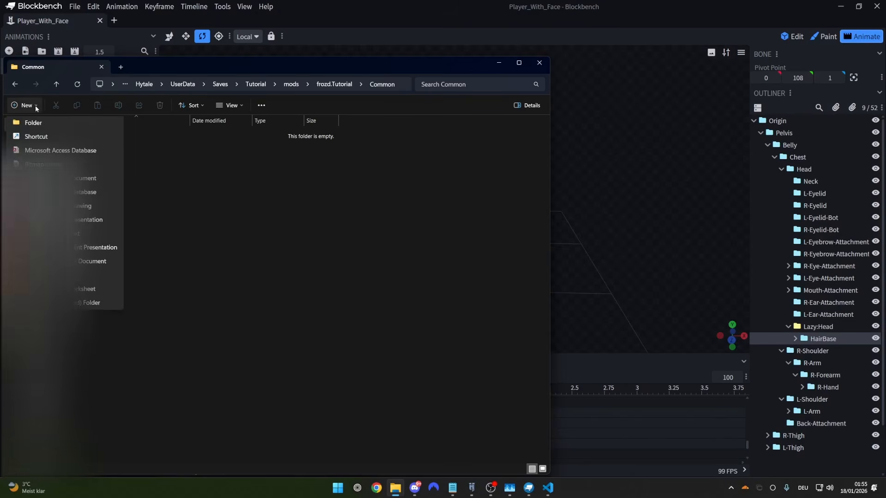
click(32, 123)
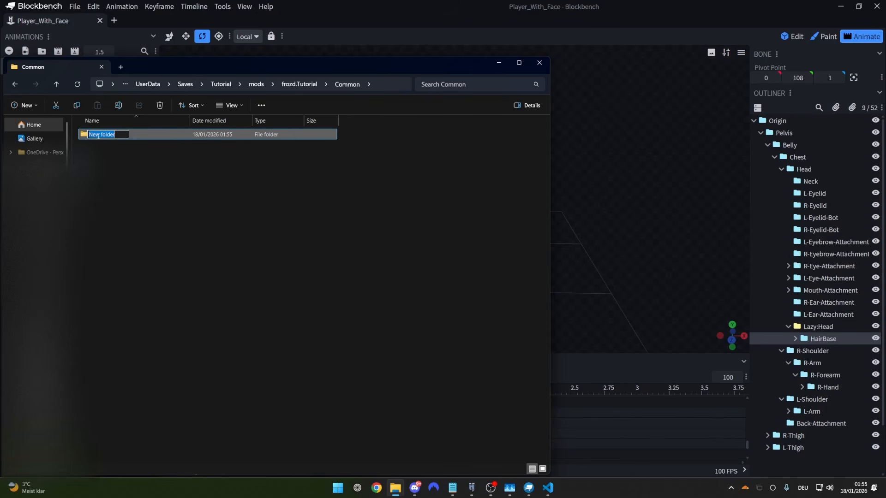
text(Characters)
key(Return)
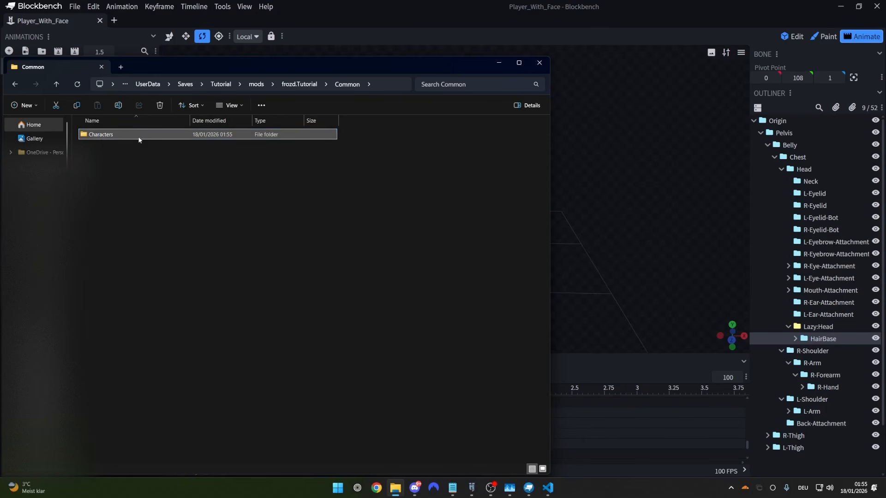
Create a folder named Animations inside the Characters folder.
double_click(124, 135)
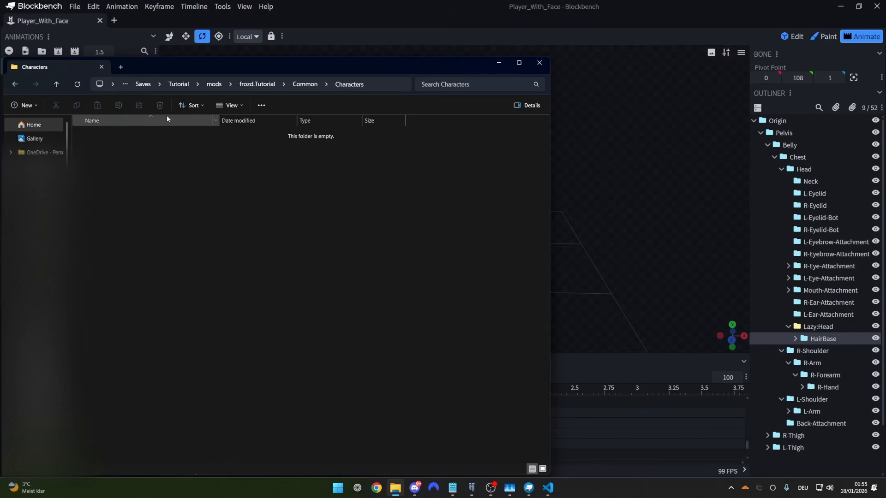
click(33, 104)
click(33, 124)
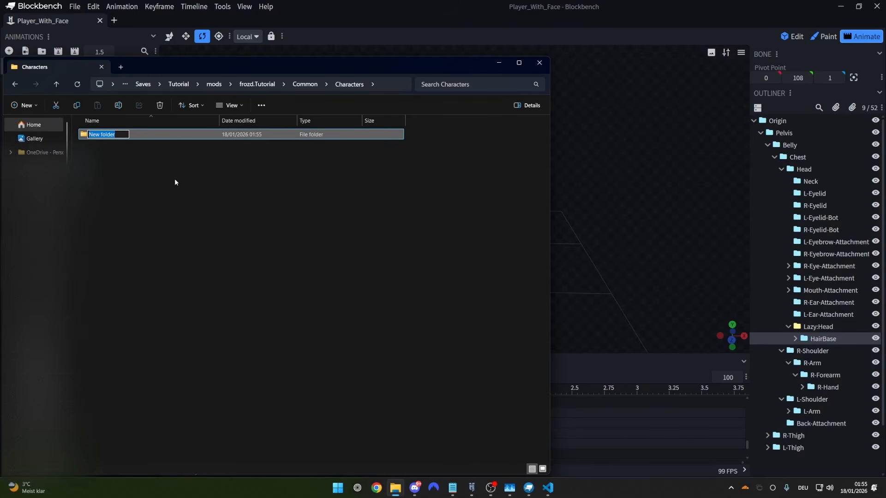
text(Animations)
key(Return)
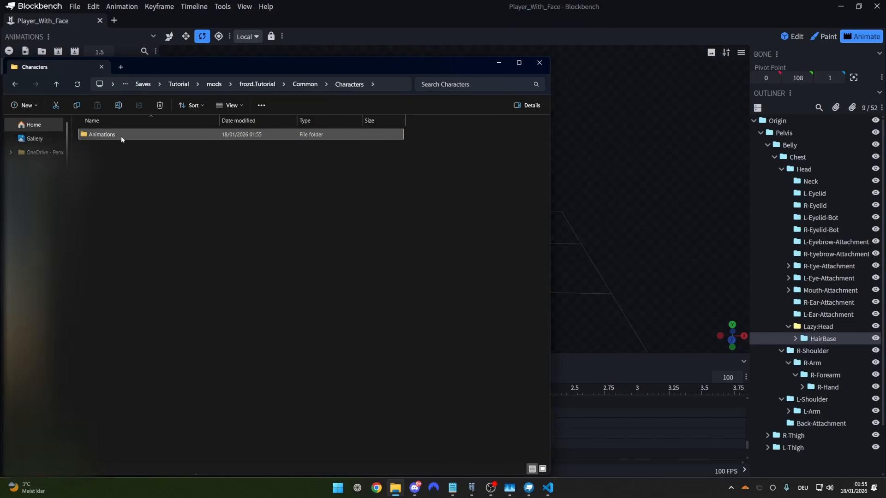
Copy tutorialAnimation.blockyanim from the HytaleAnimate folder into the mod's Common/Characters/Animations folder.
double_click(102, 134)
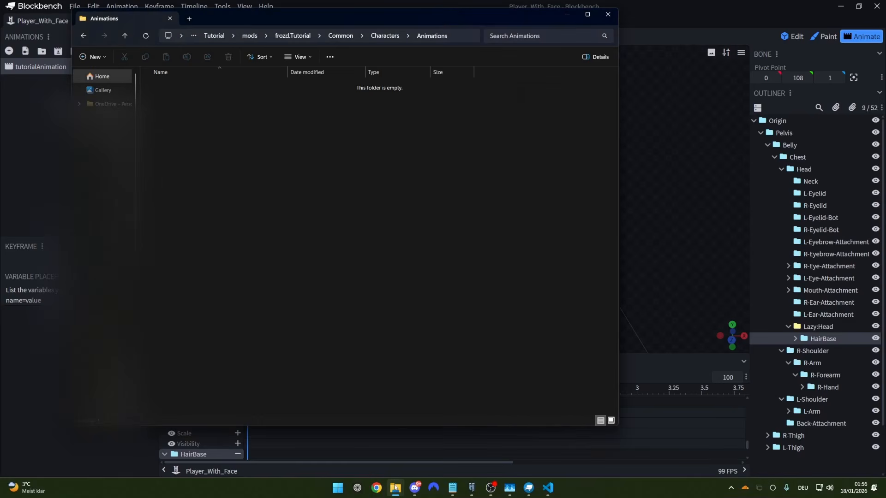
mouse_move(395, 487)
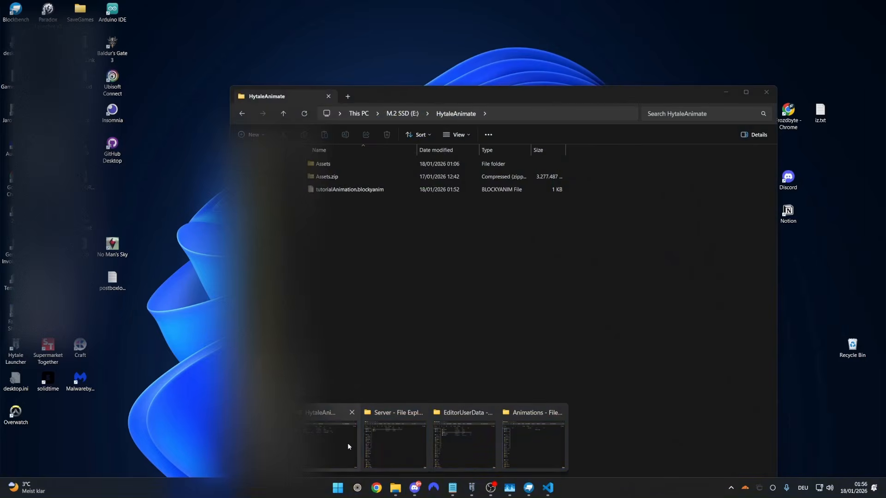
click(348, 443)
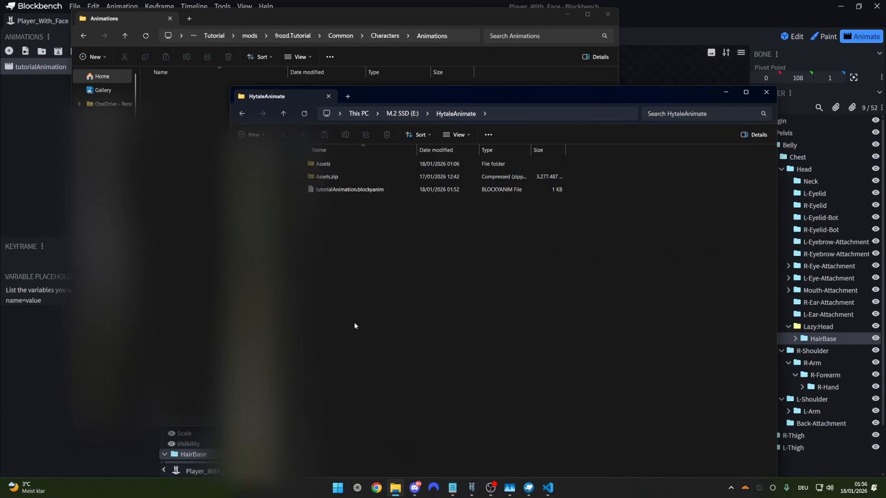
drag(383, 93, 521, 103)
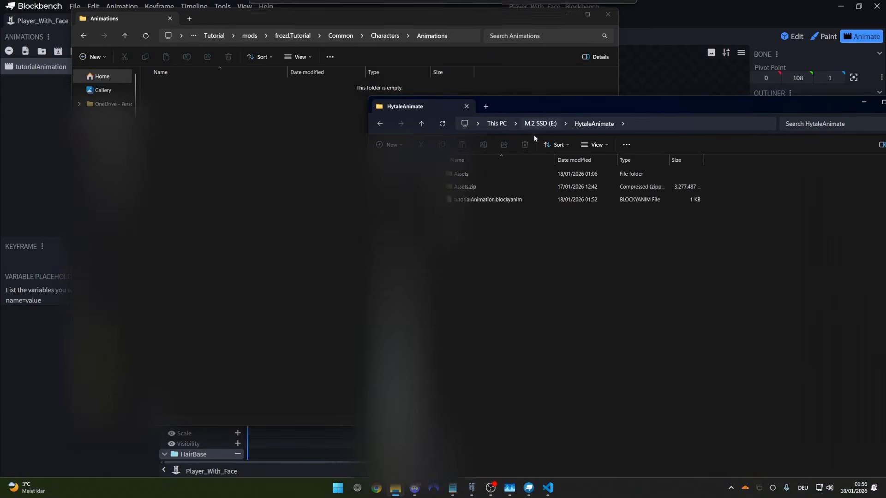
click(485, 201)
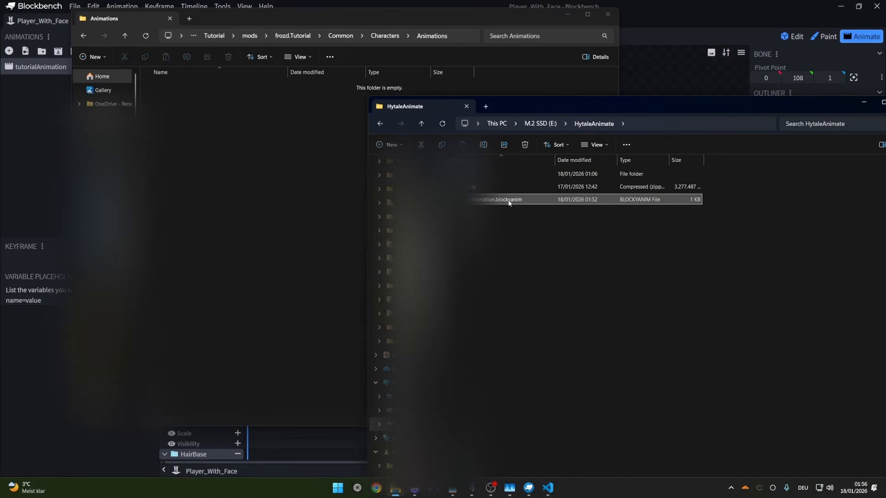
drag(509, 202, 198, 122)
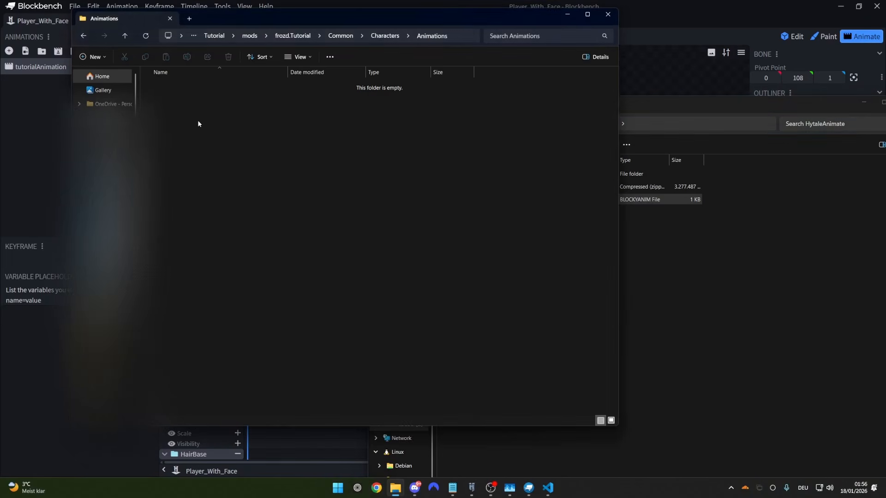
click(303, 124)
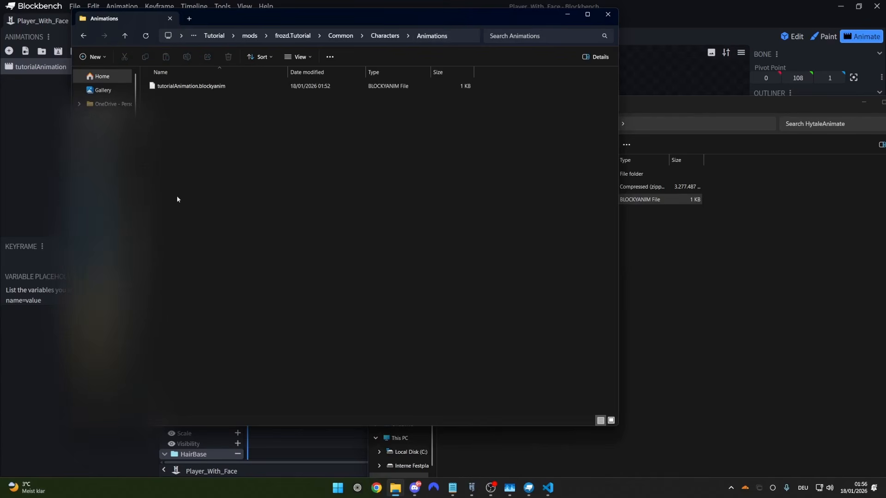
Close Blockbench and switch to the Hytale game.
click(48, 177)
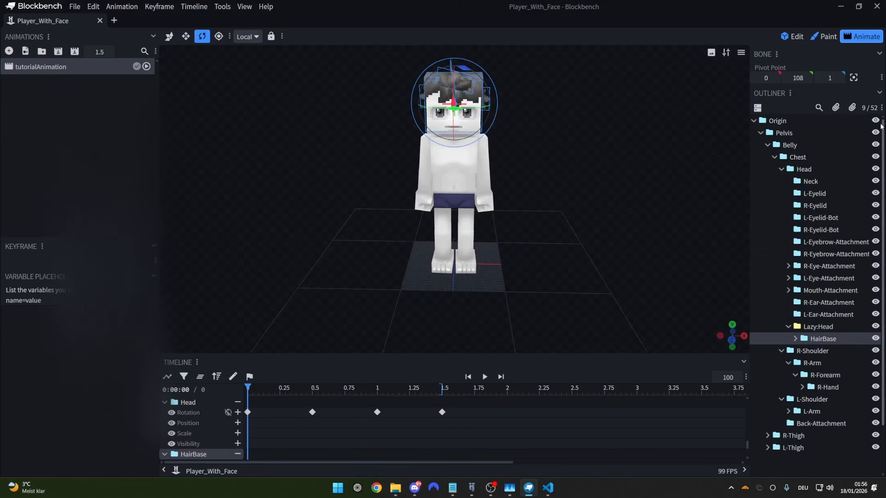
click(877, 7)
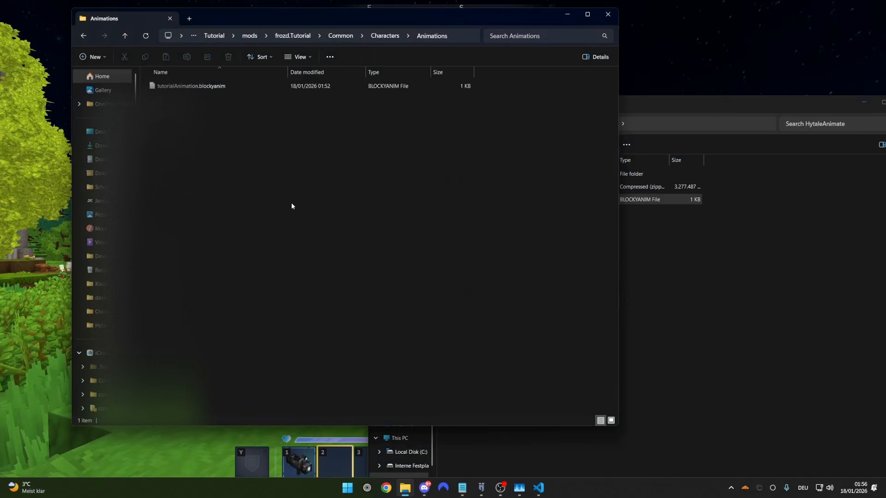
click(44, 239)
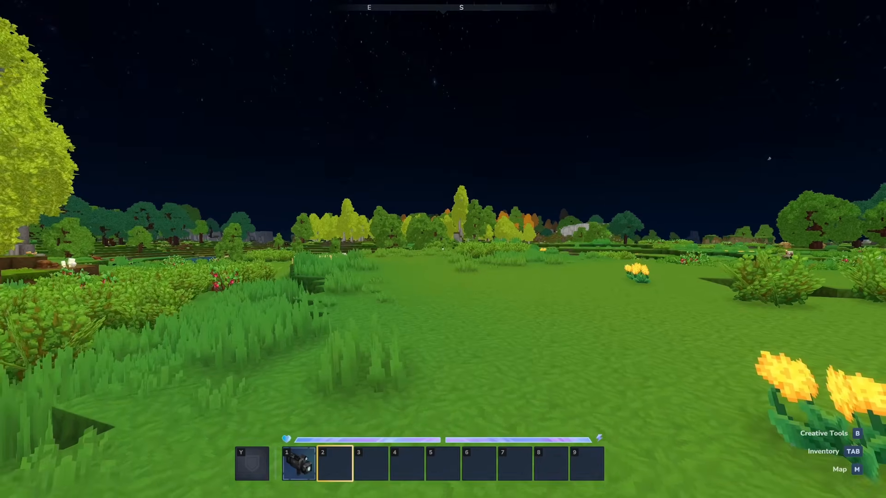
Leave the current world and load the saved world named Tutorial again.
key(Escape)
click(168, 308)
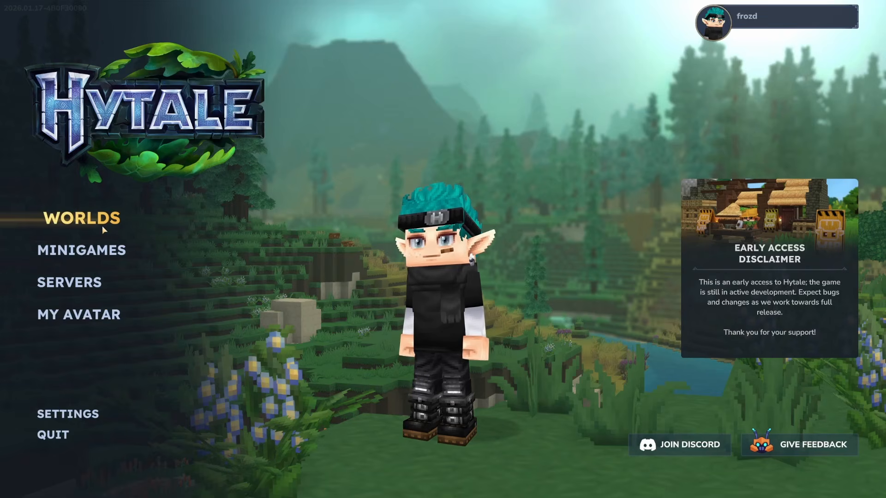
click(102, 225)
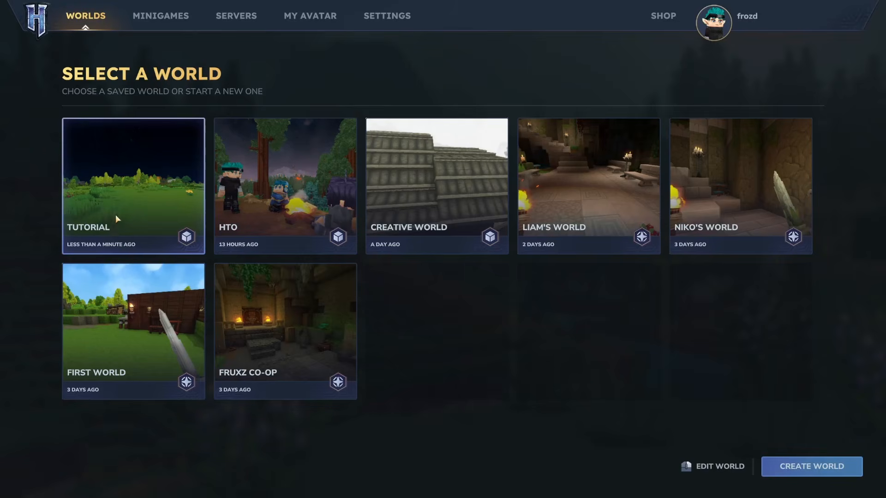
click(116, 218)
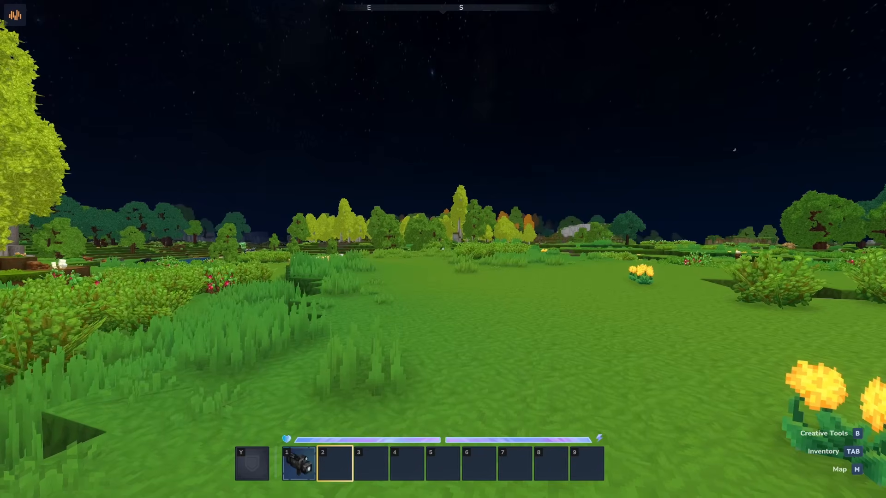
Open the Asset Editor from the game's creative tools with the frozd:Tutorial asset pack selected.
key(b)
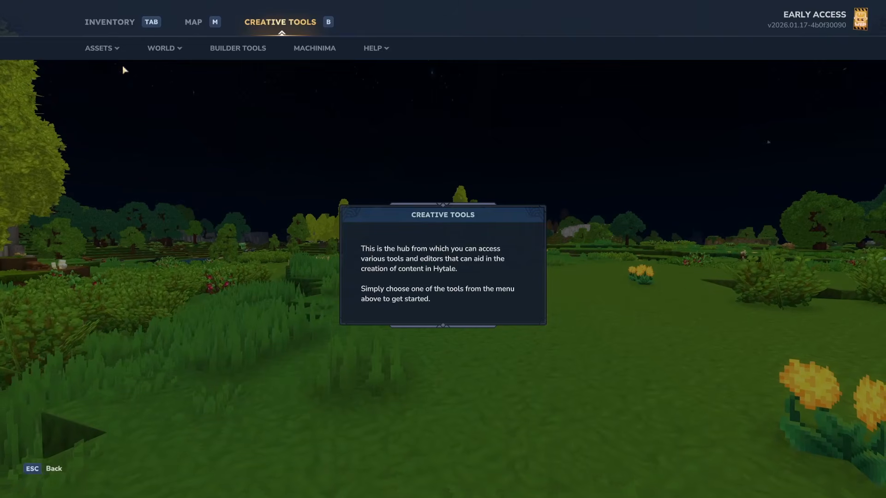
click(110, 49)
click(110, 70)
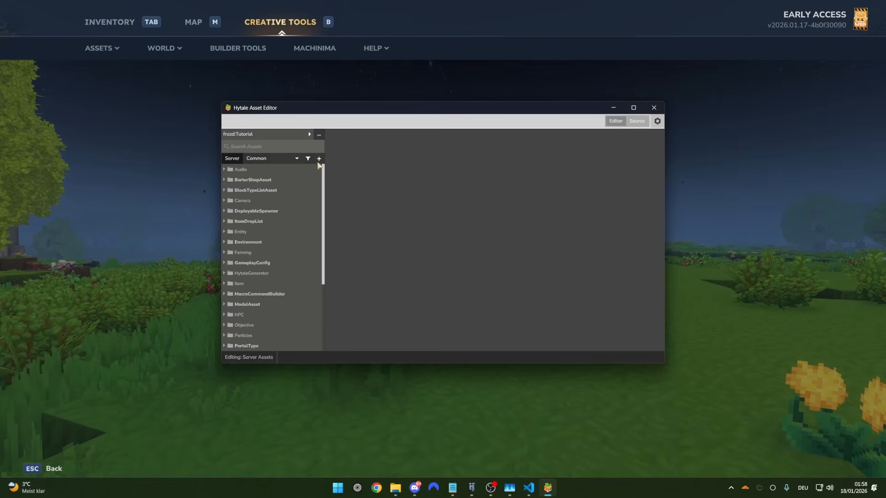
click(269, 135)
click(242, 157)
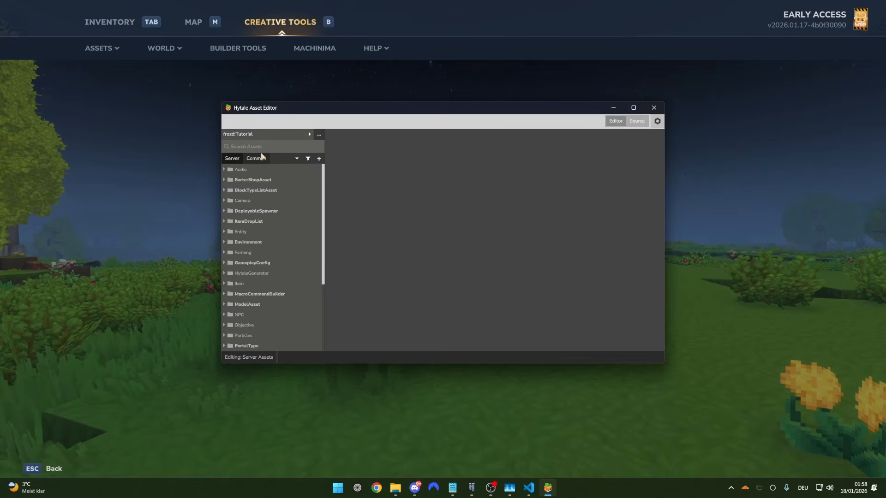
Open the tutorialAnimation asset in the Characters/Animations folder of the pack's Common assets.
click(262, 160)
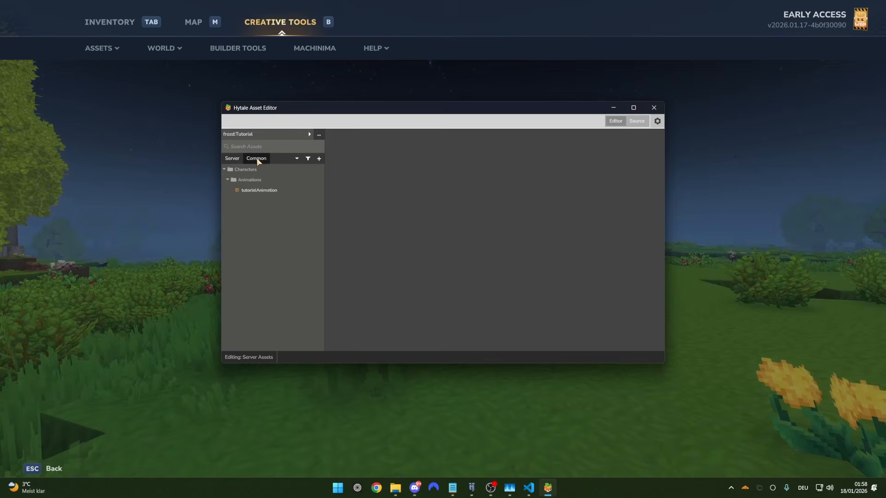
click(225, 170)
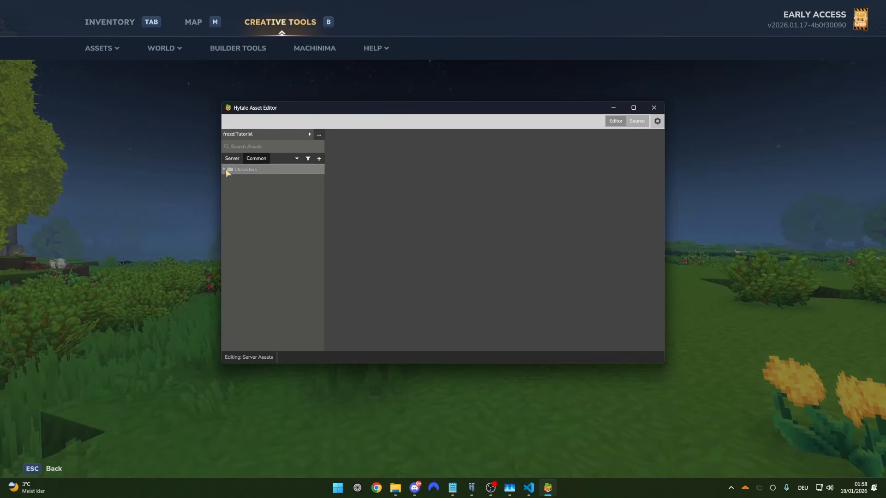
click(224, 170)
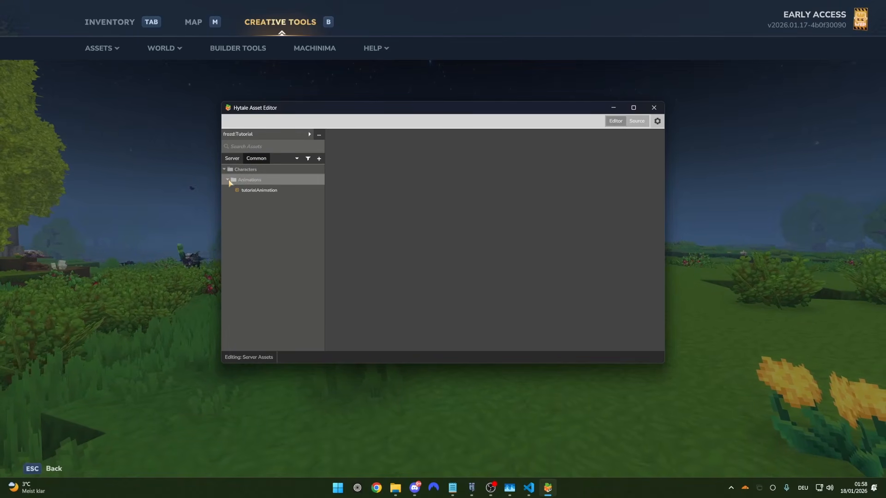
click(249, 190)
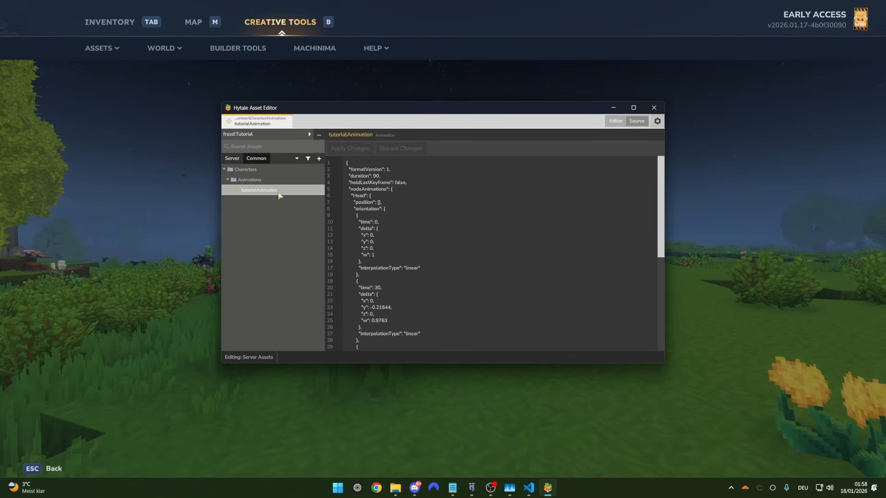
Search the pack's Server assets for "Human" and open the CustomHumanTutorial model asset.
click(238, 161)
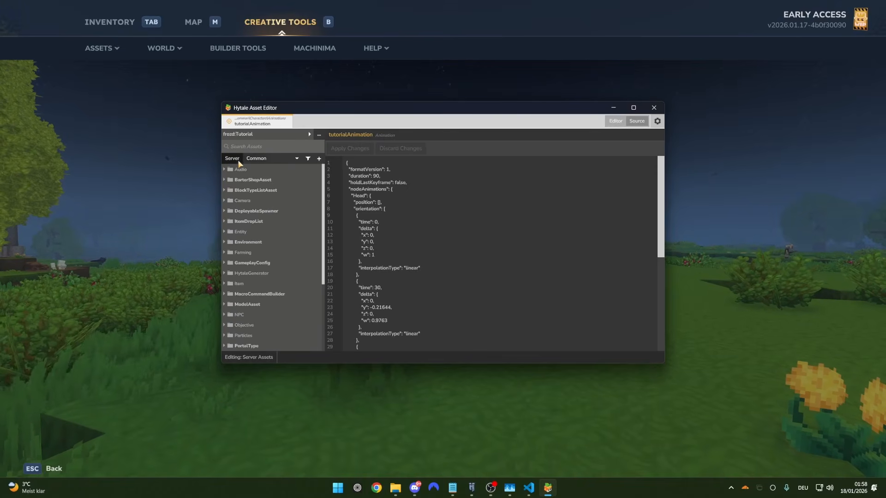
click(253, 147)
text(Human)
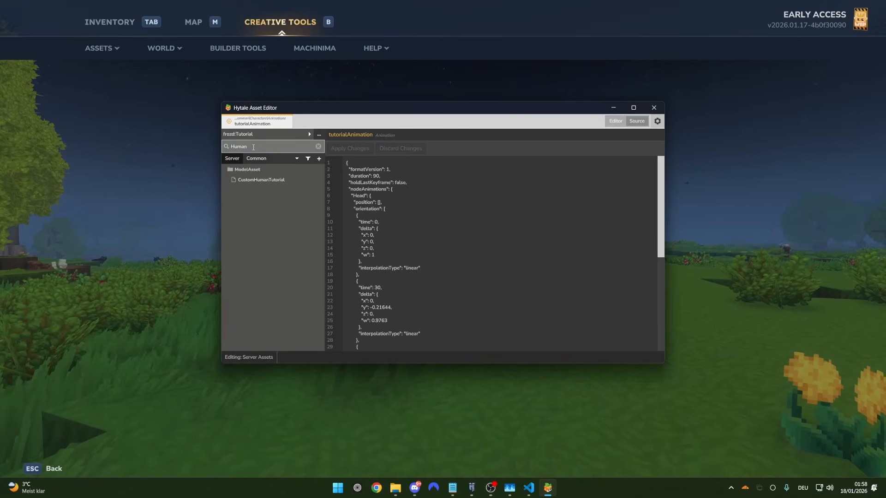
click(254, 184)
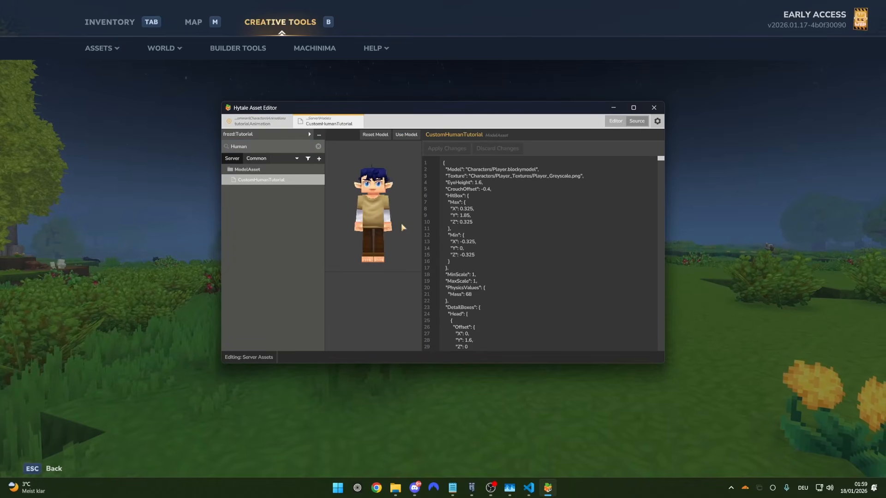
Show CustomHumanTutorial's animation properties in the editor view and add an animation set with the key TutorialAnimation.
click(614, 123)
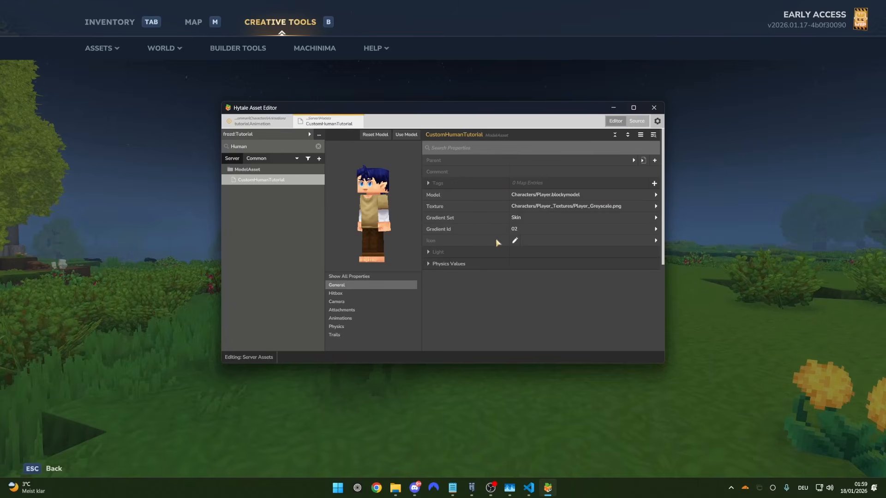
click(366, 318)
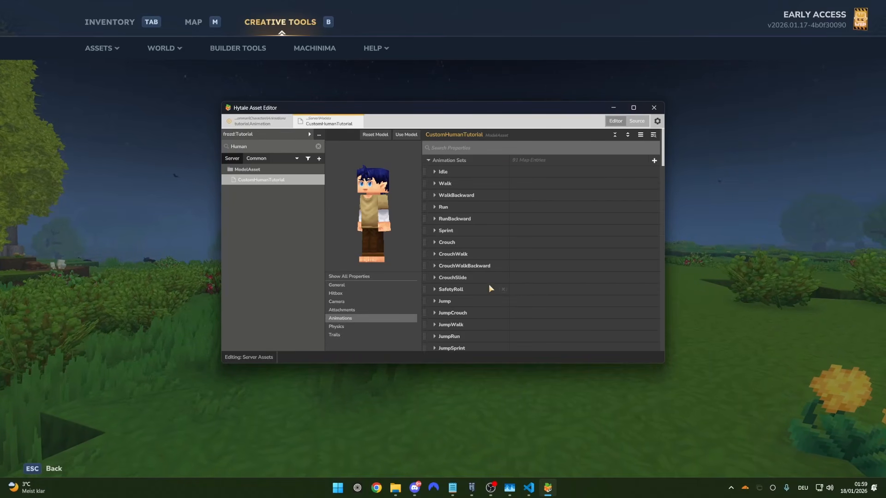
click(654, 161)
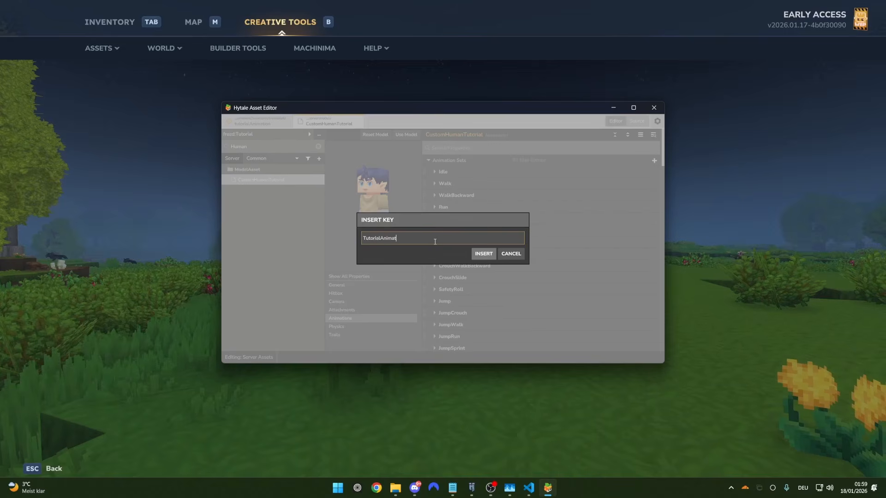
click(483, 254)
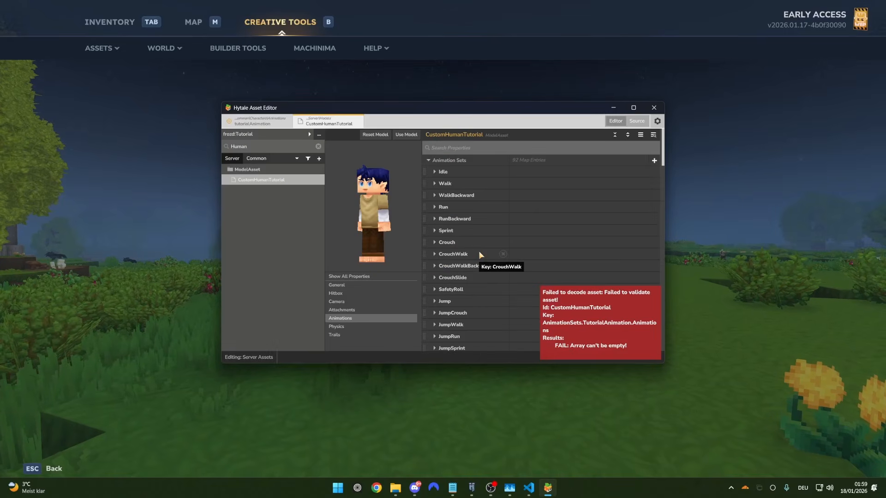
Add an entry to the Animations list of the TutorialAnimation set.
scroll(493, 299, down, 12)
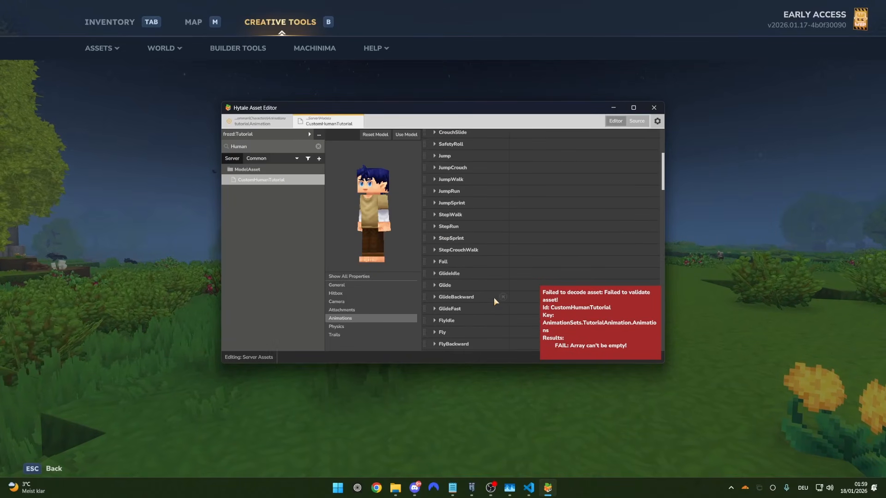
scroll(491, 297, down, 10)
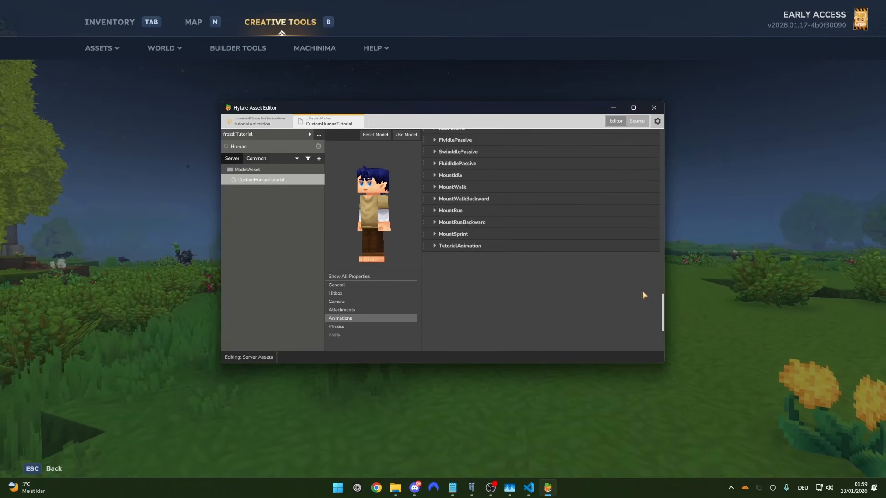
click(435, 245)
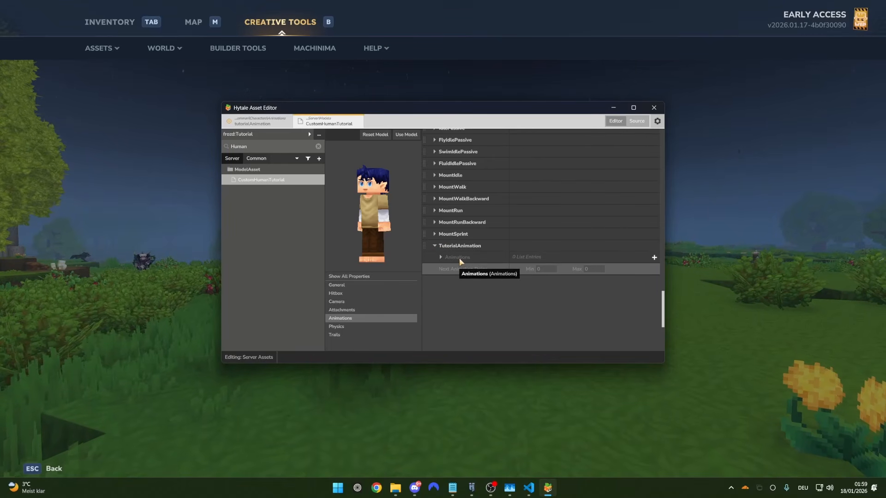
click(441, 258)
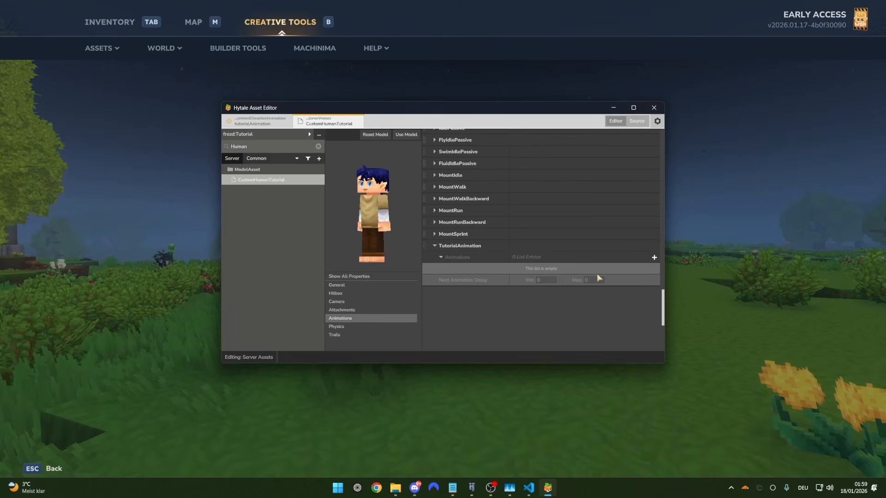
click(654, 258)
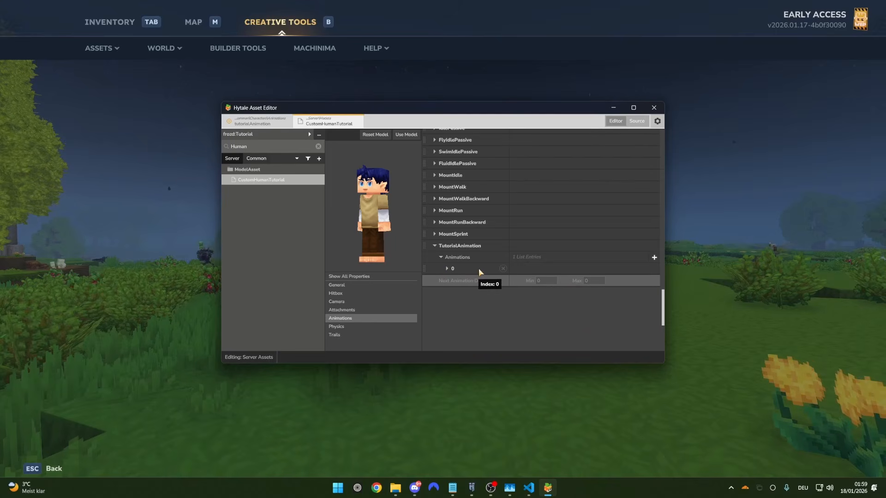
Assign tutorialAnimation.blockyanim from the tutorial pack's Characters/Animations folder to the first entry of the TutorialAnimation set, and collapse the set.
click(447, 268)
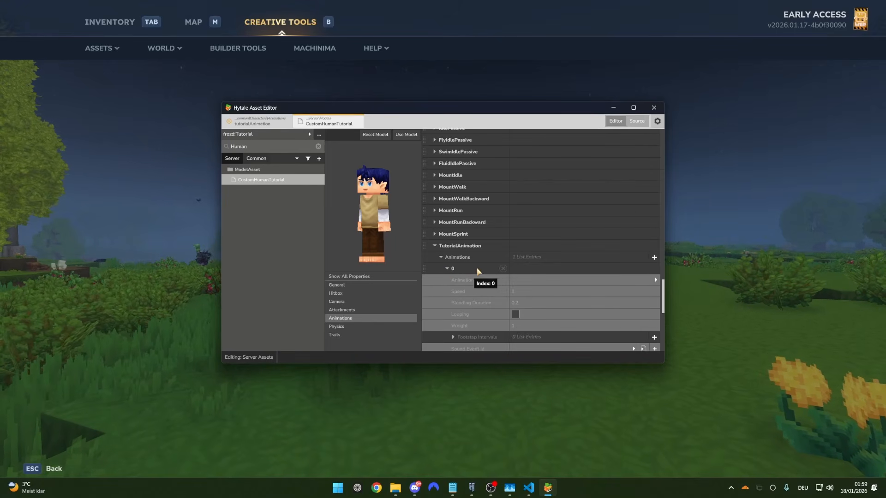
click(546, 283)
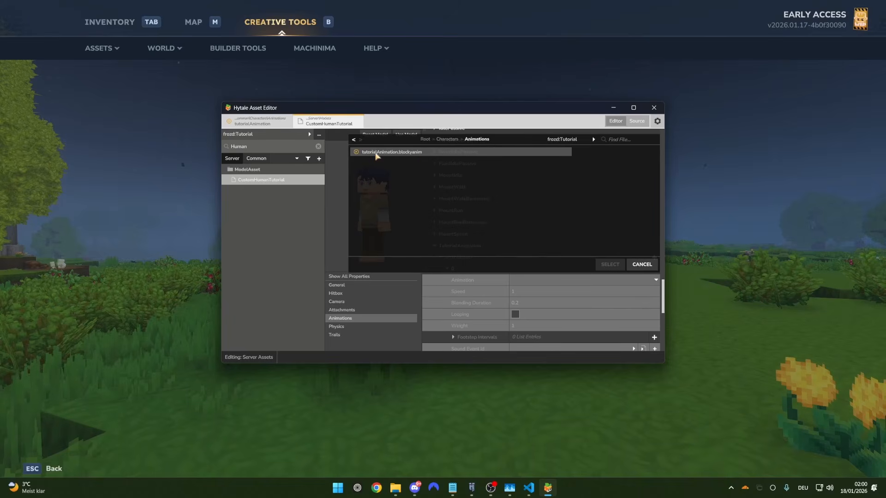
click(565, 139)
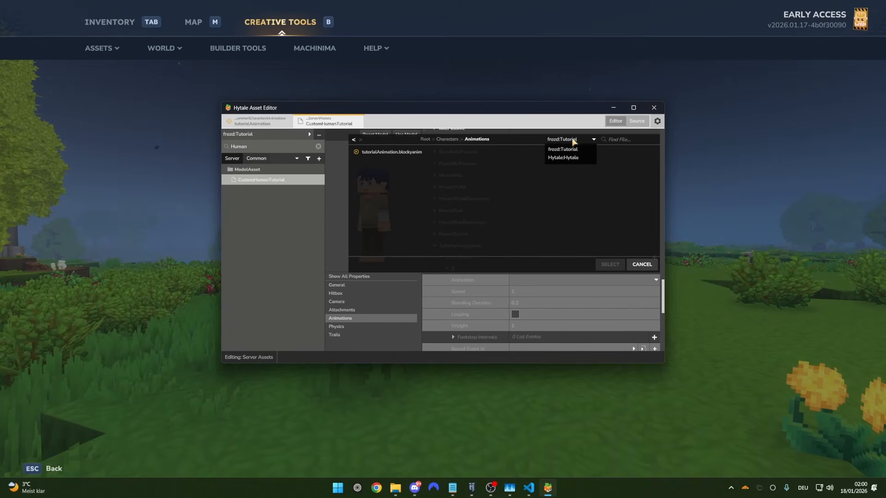
click(572, 140)
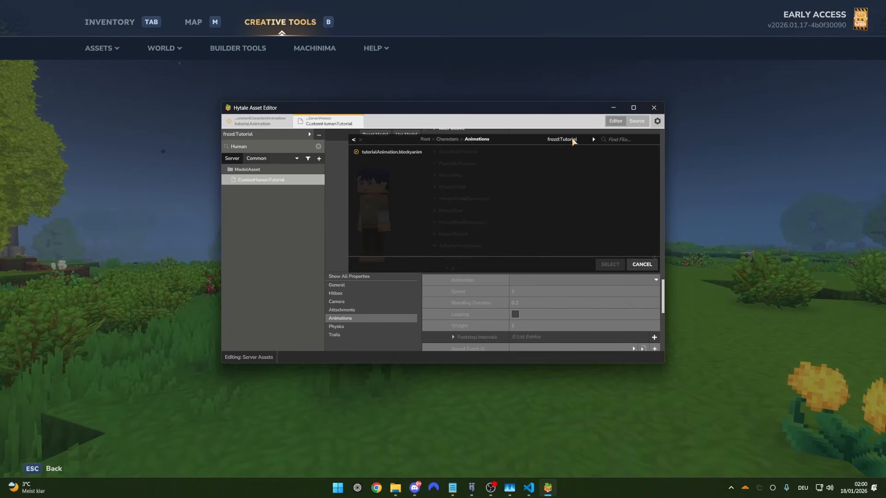
double_click(387, 153)
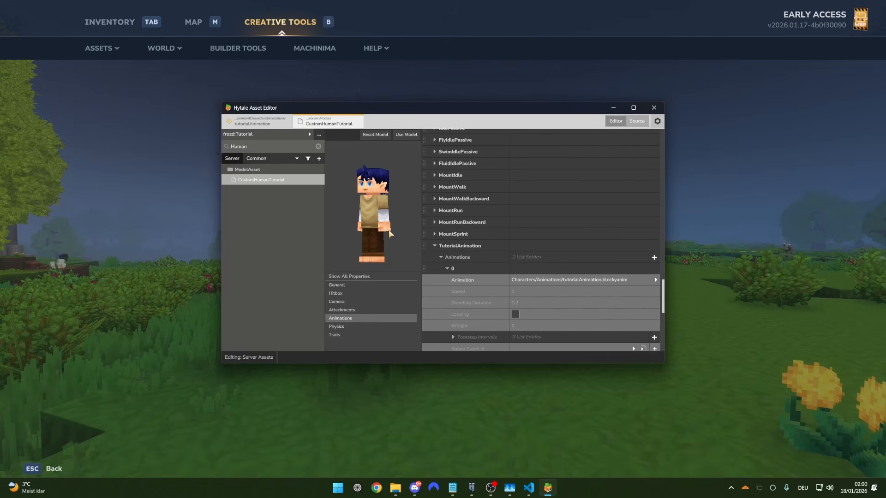
click(434, 247)
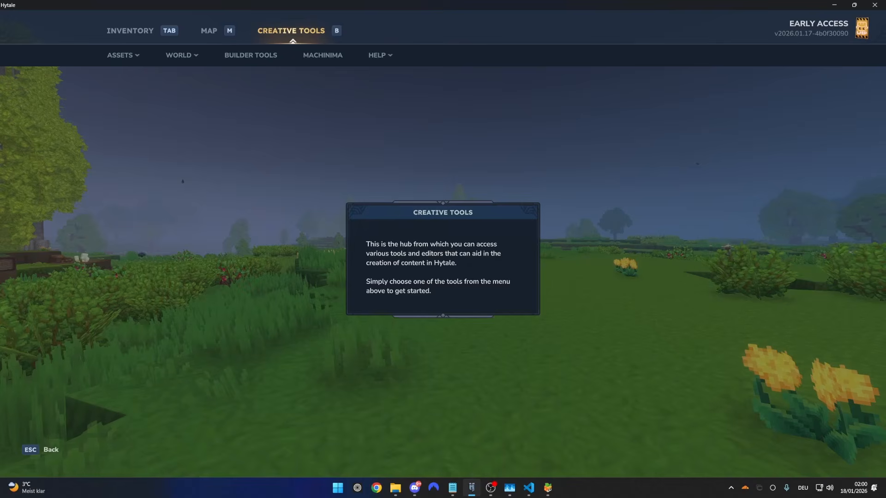
Return to the game world, equip the Machinima Tool and create a machinima scene named "Animation Tutorial".
key(Escape)
key(w)
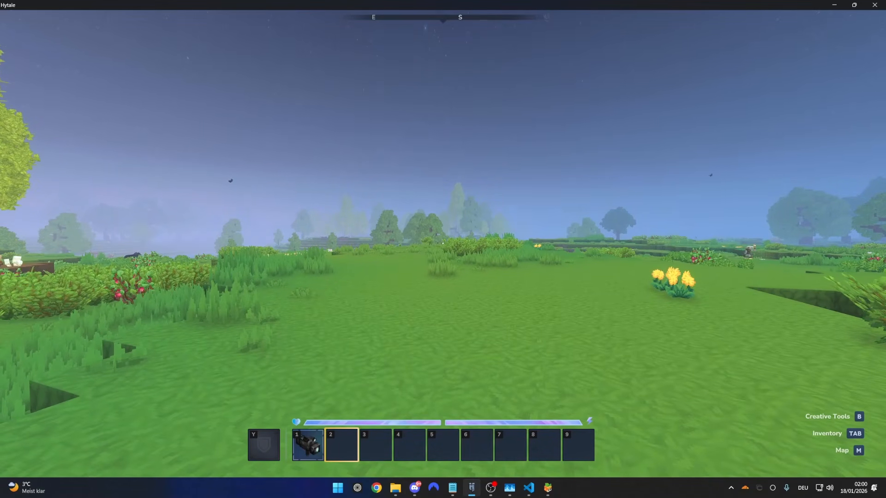
key(w)
key(1)
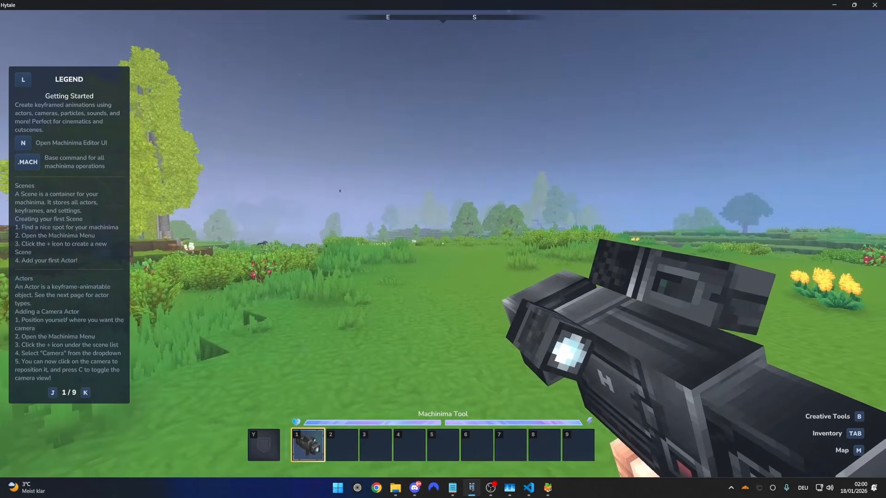
key(n)
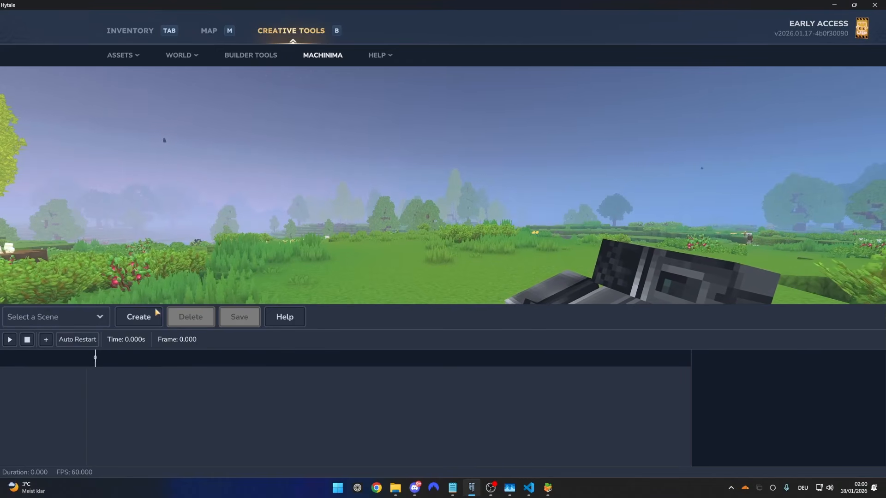
click(139, 317)
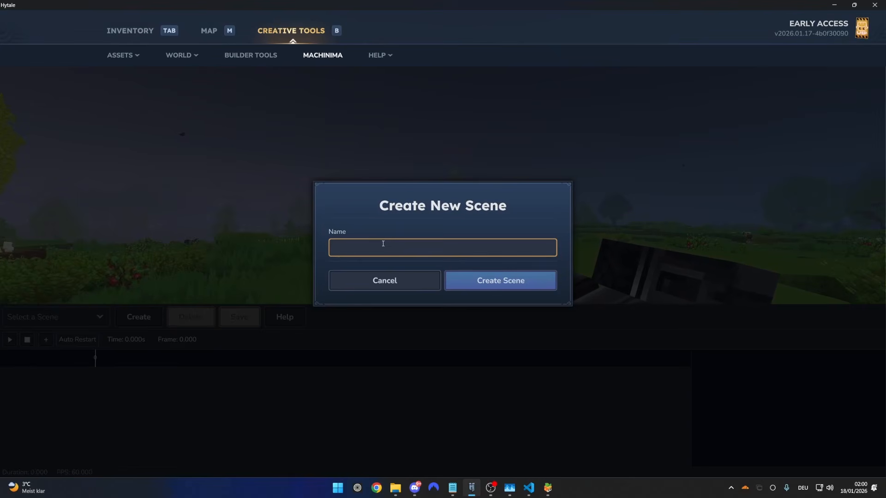
text(Animation Tutorial)
click(502, 274)
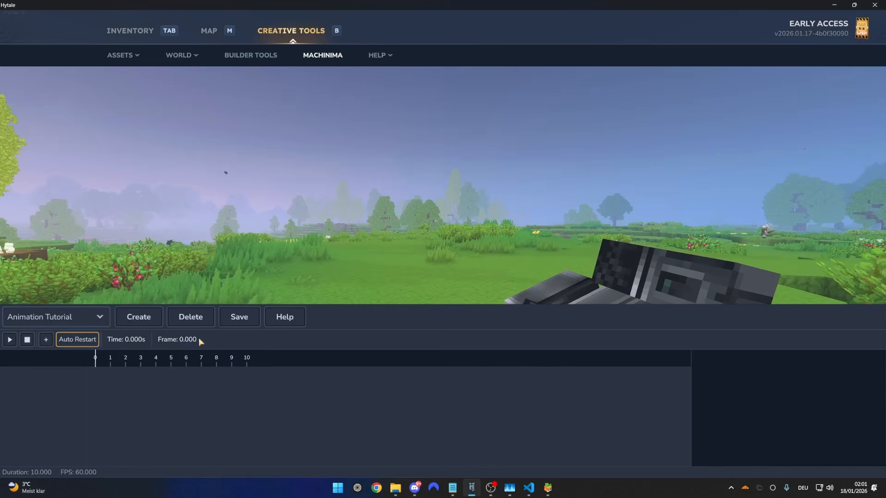
Add a new actor of type Entity to the Animation Tutorial scene.
click(46, 340)
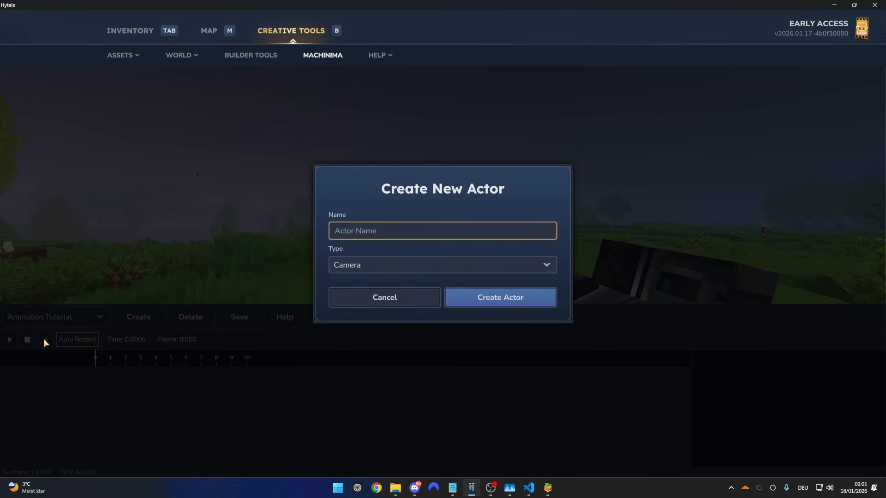
click(364, 267)
click(354, 338)
click(483, 298)
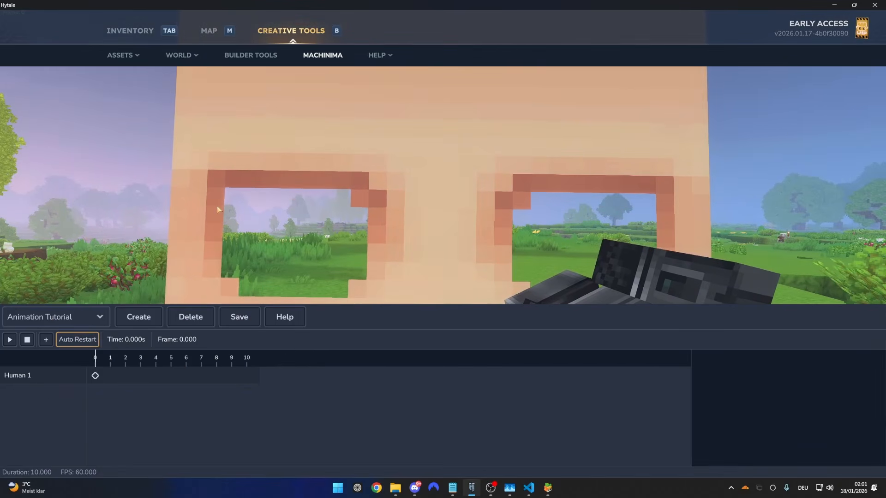
Set the model of the Human 1 actor to CustomHumanTutorial.
key(Escape)
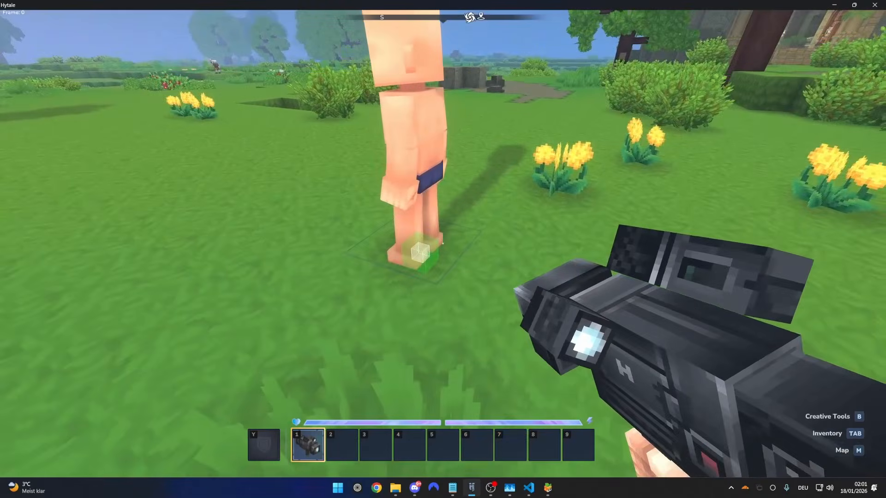
key(w)
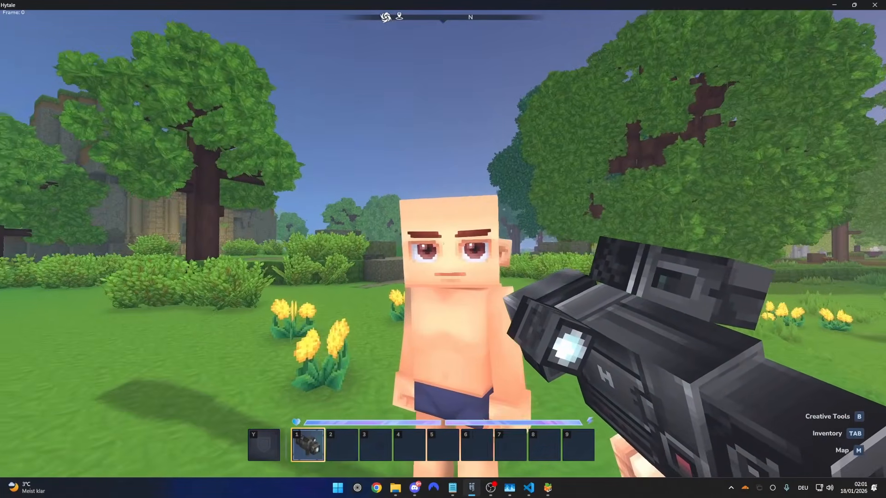
key(s)
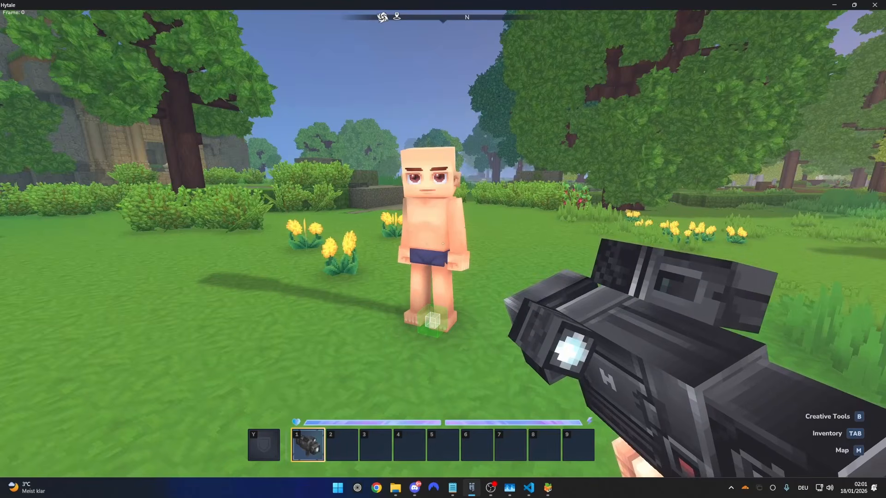
key(b)
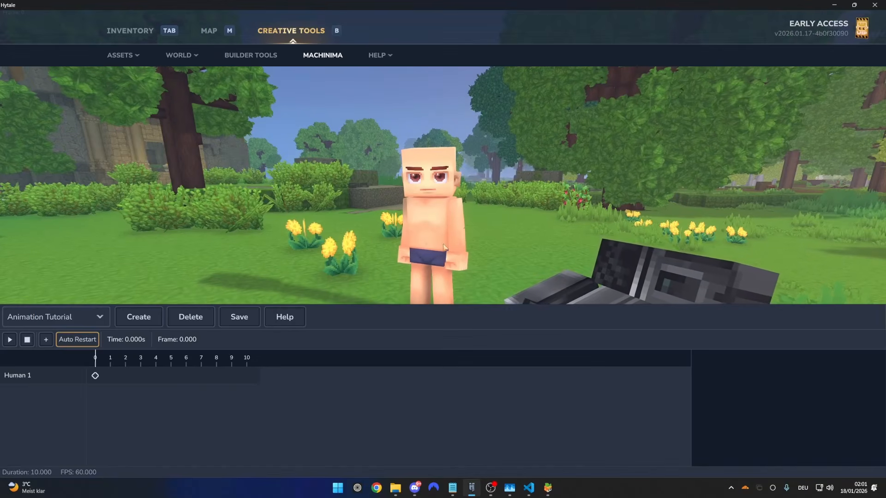
right_click(48, 377)
click(76, 423)
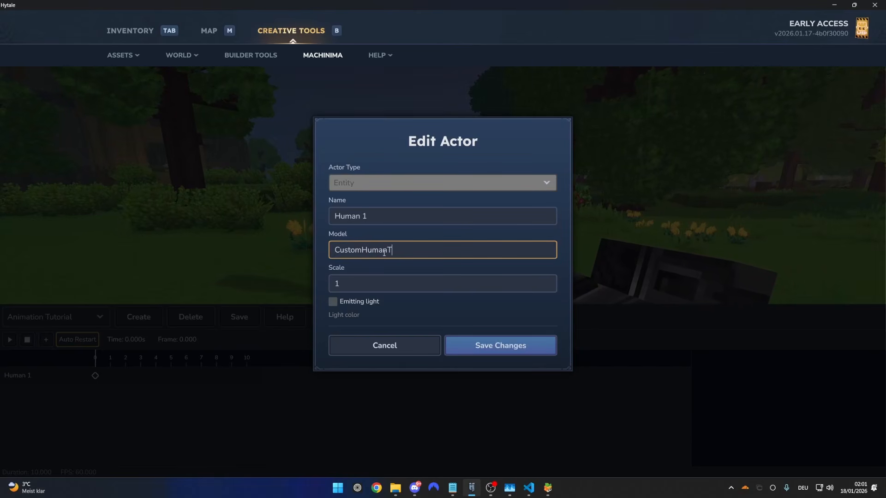
click(500, 346)
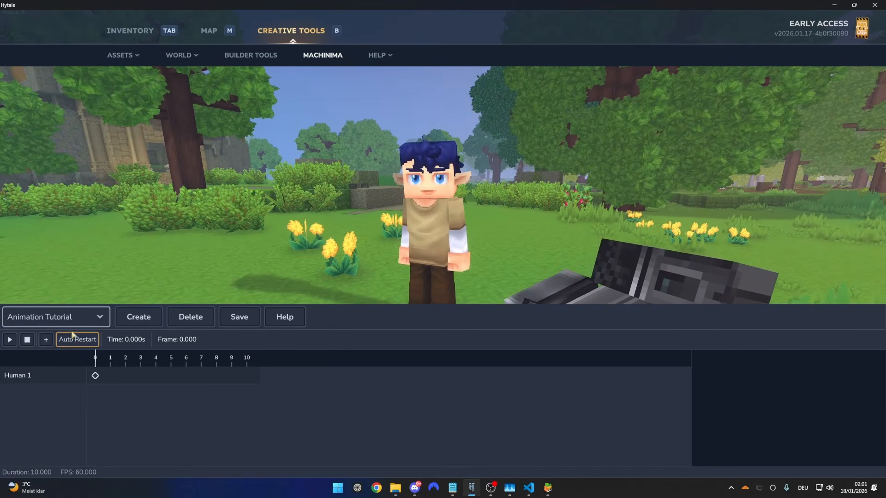
Add a keyframe event of type Animation to the Human 1 actor's keyframe at frame 0.
click(51, 378)
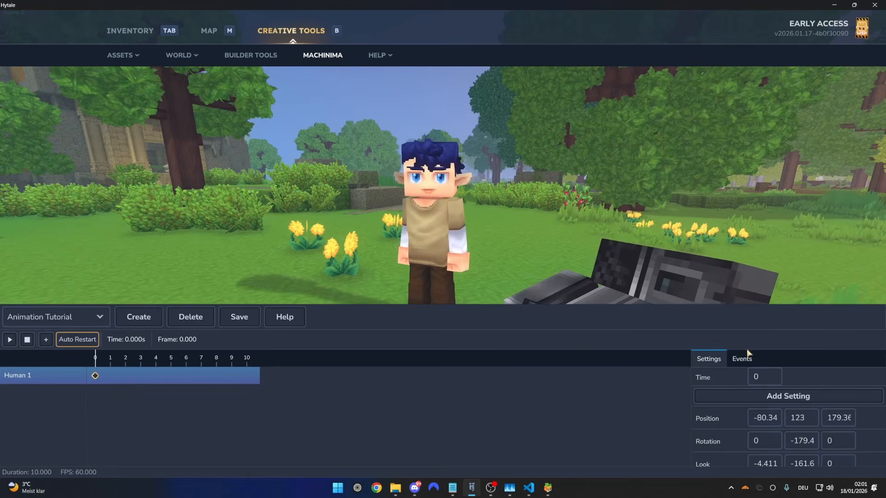
click(743, 361)
click(773, 378)
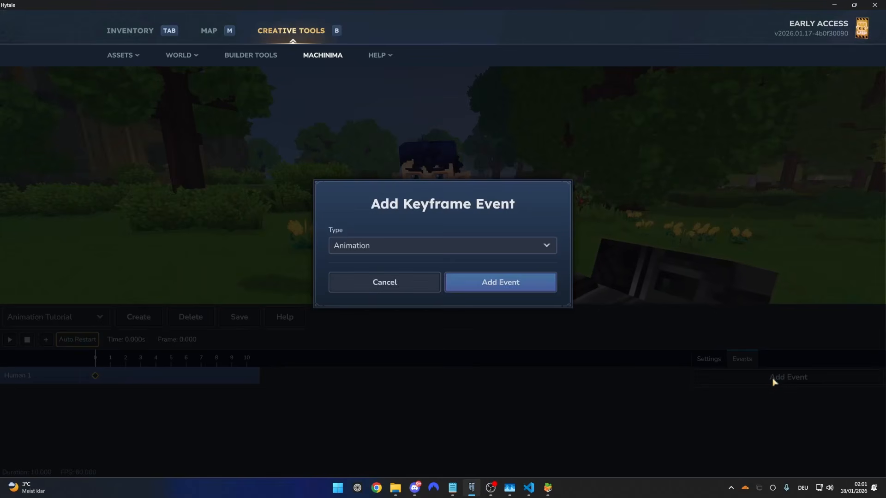
click(513, 283)
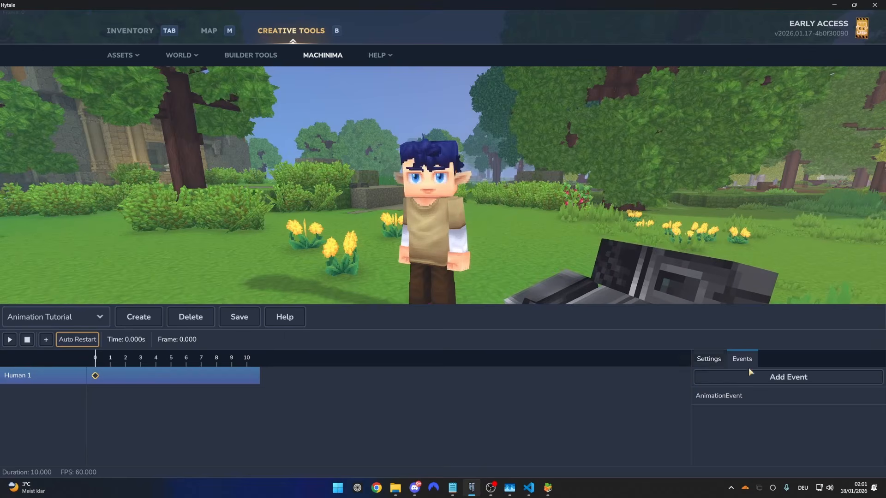
Set the Animation ID of the keyframe's AnimationEvent to TutorialAnimation, checking the key in the Asset Editor.
click(830, 396)
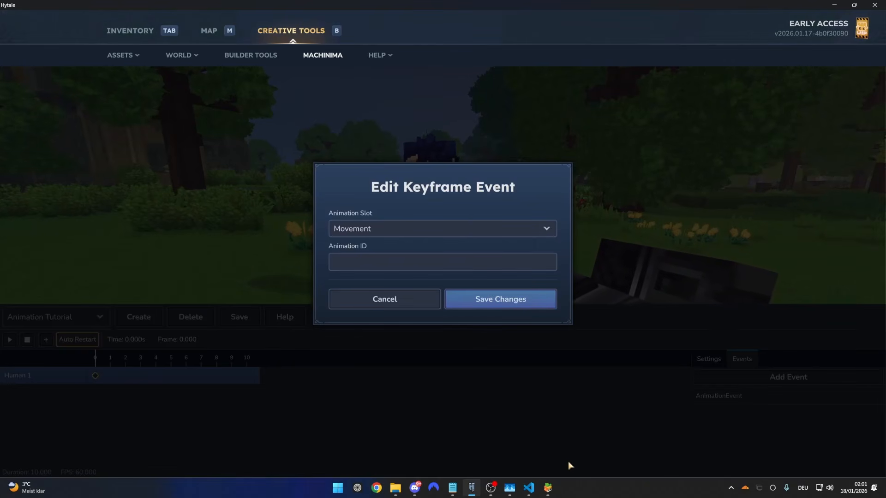
click(549, 488)
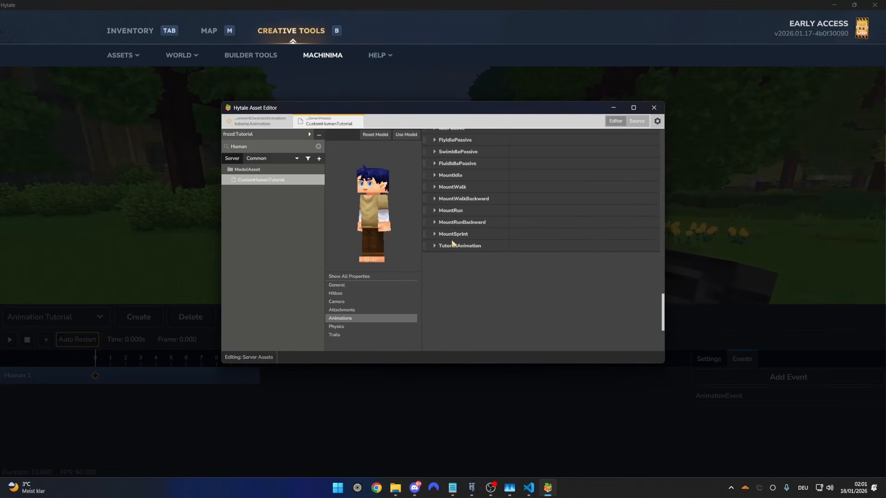
click(613, 107)
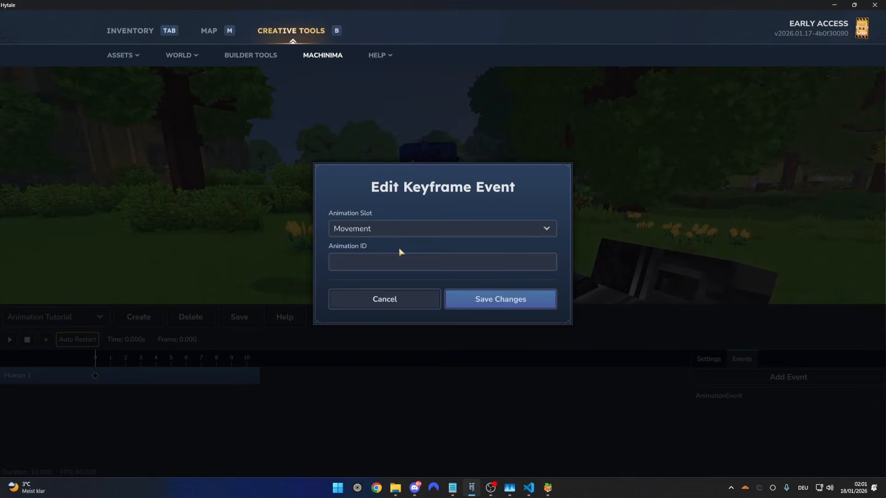
click(394, 264)
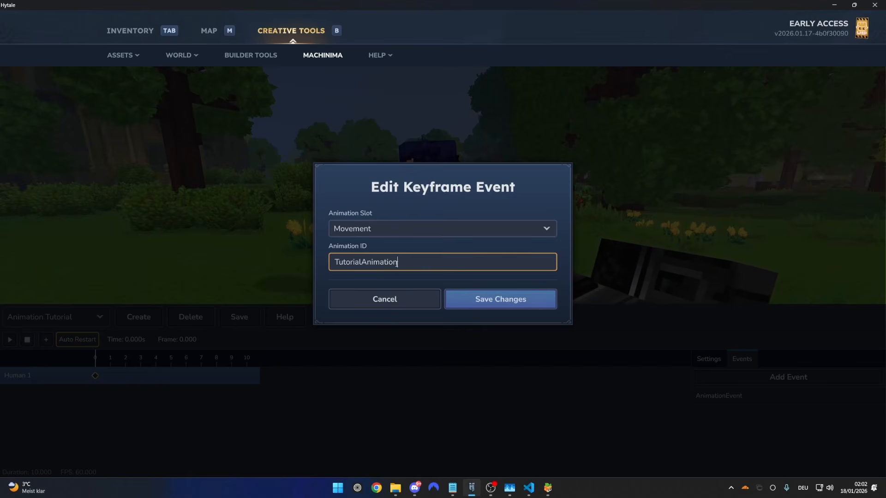
click(455, 298)
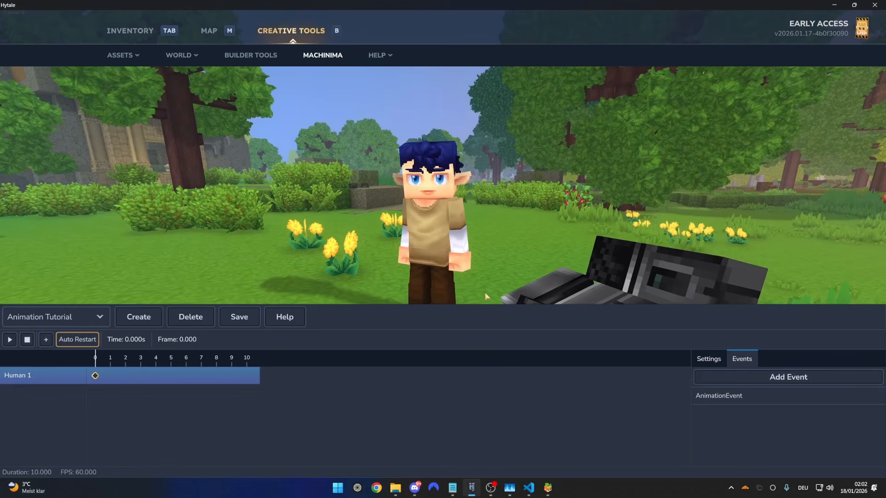
Add a second keyframe at frame 10 to the Human 1 track and play the scene.
click(15, 343)
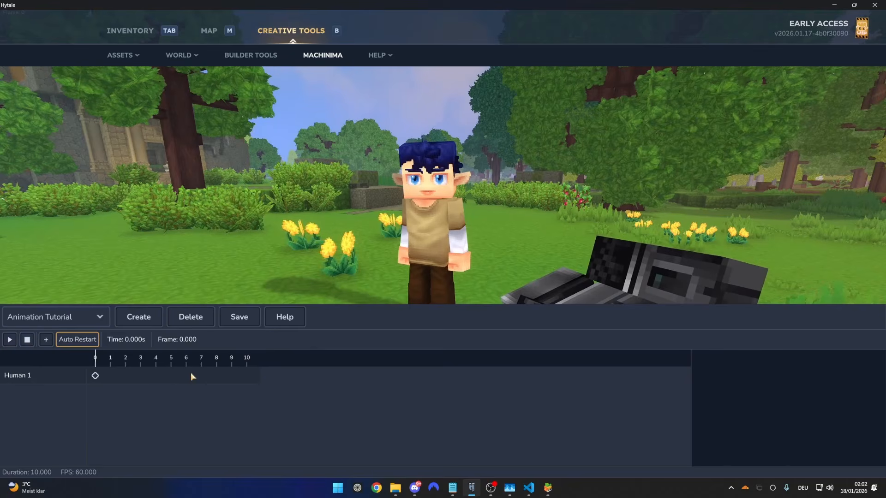
click(250, 376)
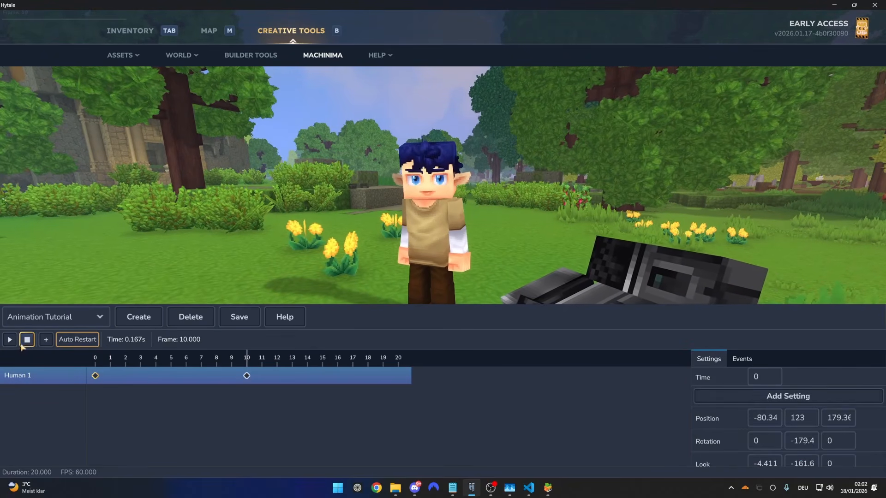
click(10, 341)
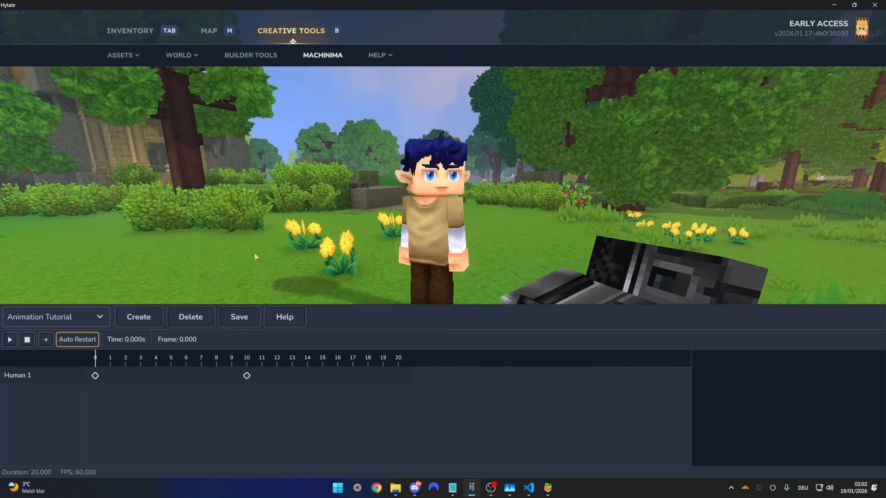
Examine the actor's animation in the game world up close and from several sides.
key(Escape)
key(w)
key(a)
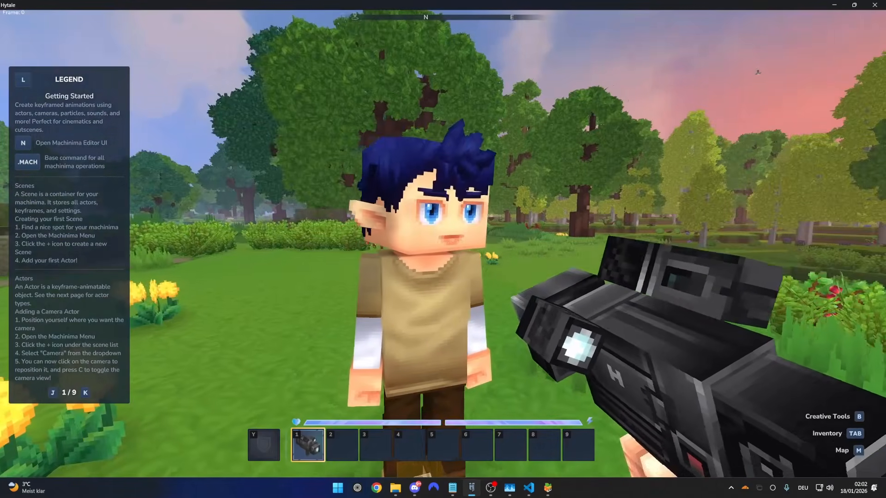
key(a)
key(s)
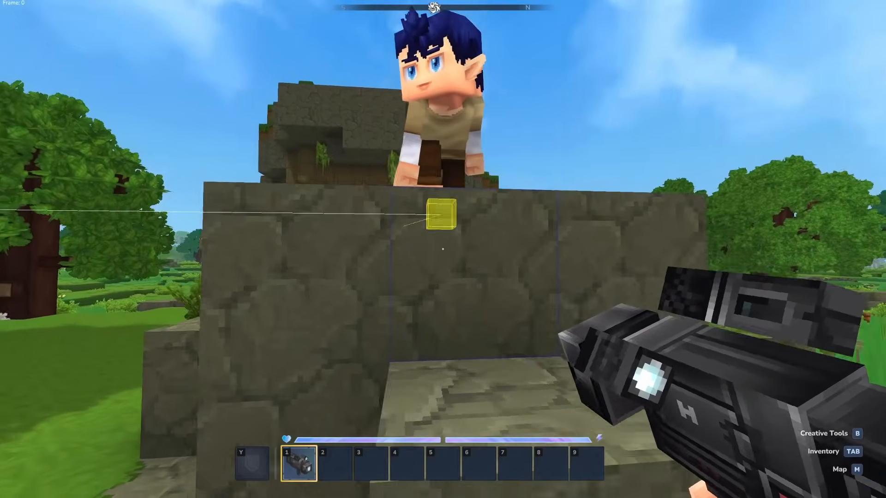
key(w)
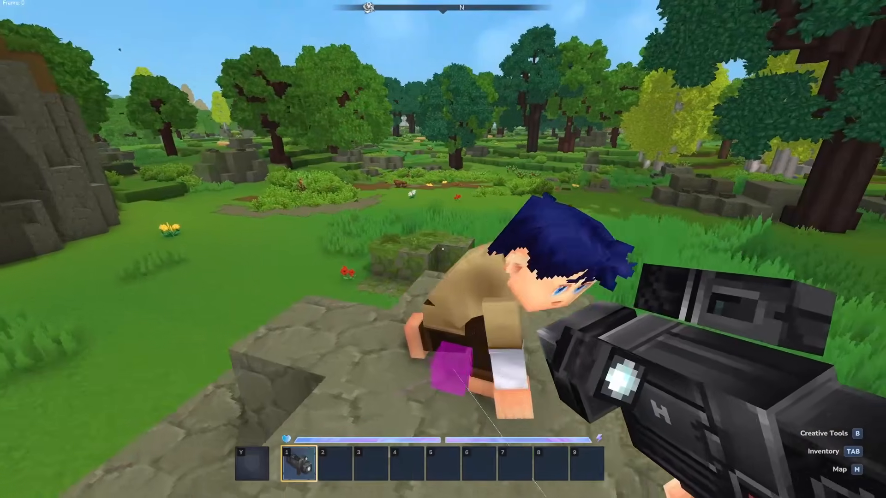
key(s)
key(d)
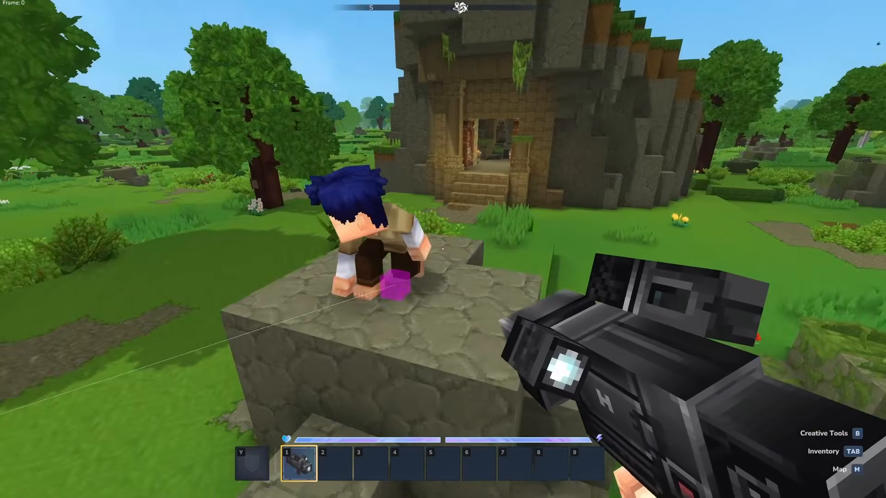
key(a)
key(a)
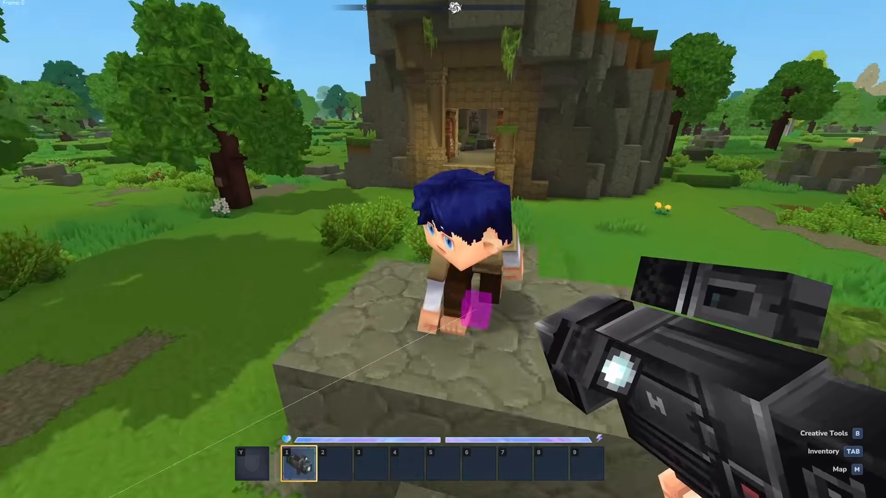
key(s)
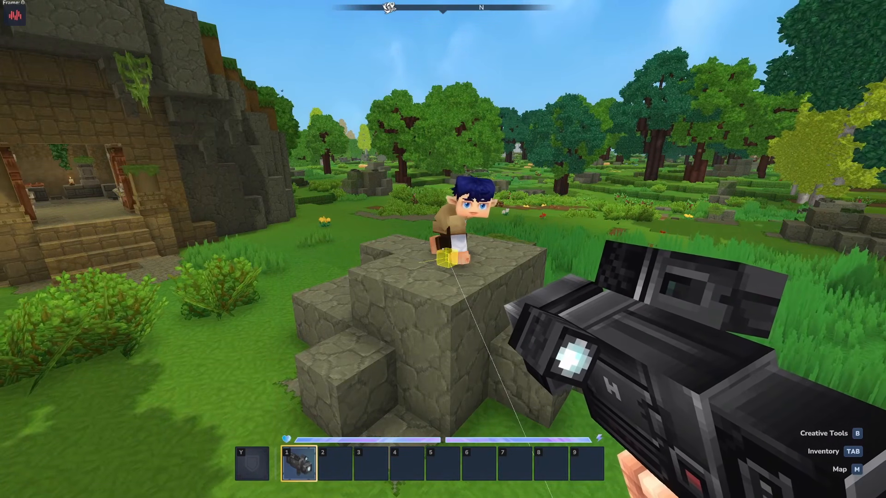
key(d)
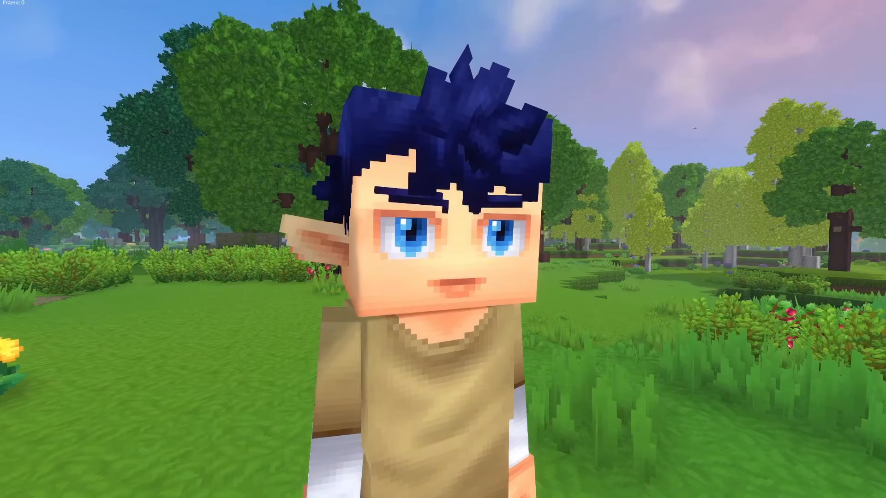